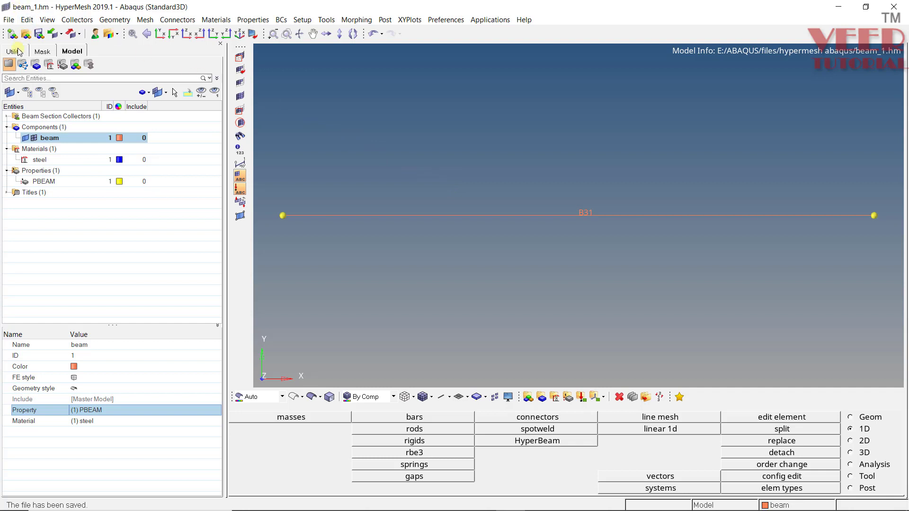
Open the Abaqus Step Manager from the Utility tab, showing only the Initial Condition step
click(47, 19)
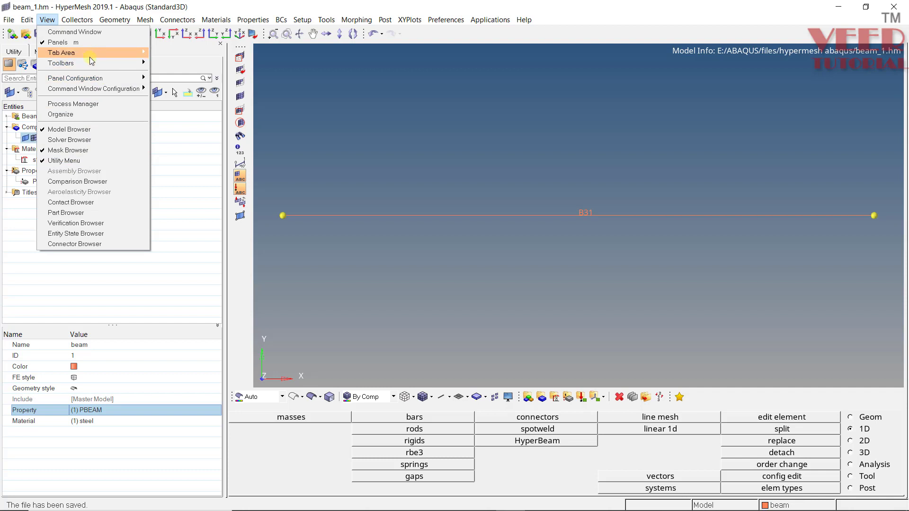
mouse_move(91, 65)
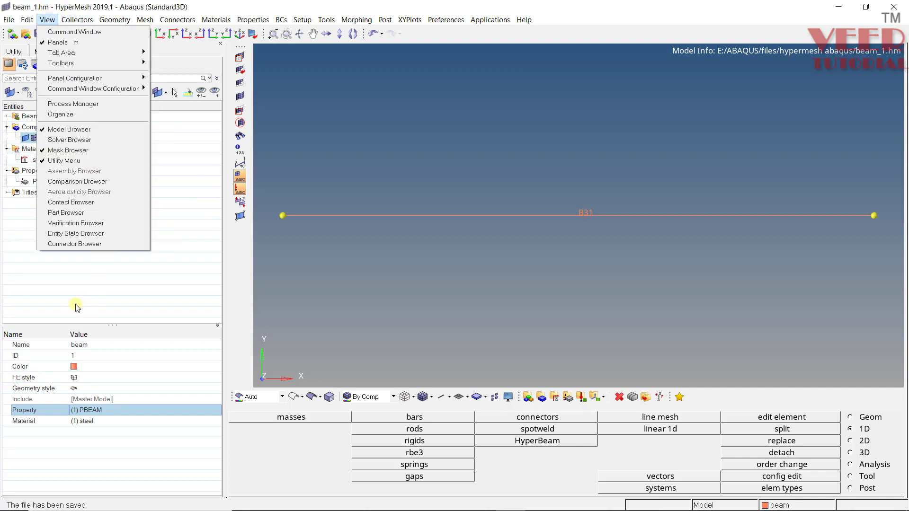
click(48, 20)
click(13, 51)
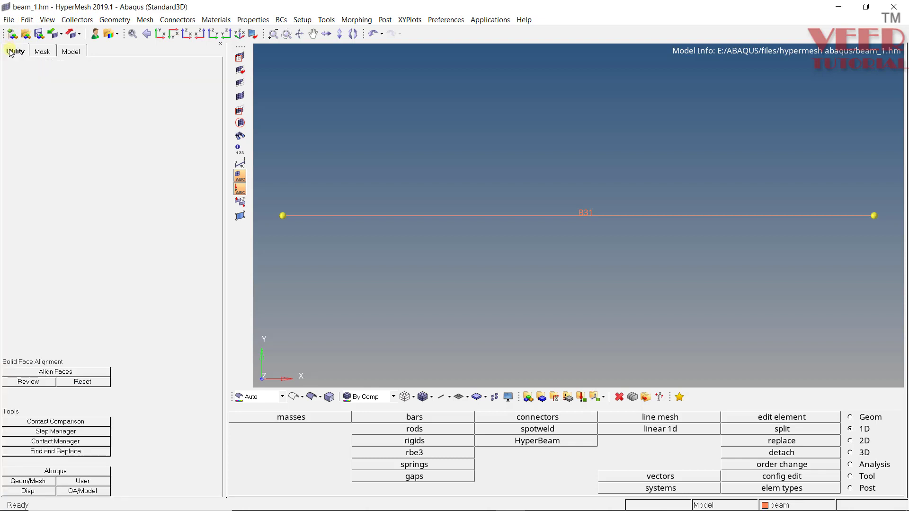
click(78, 432)
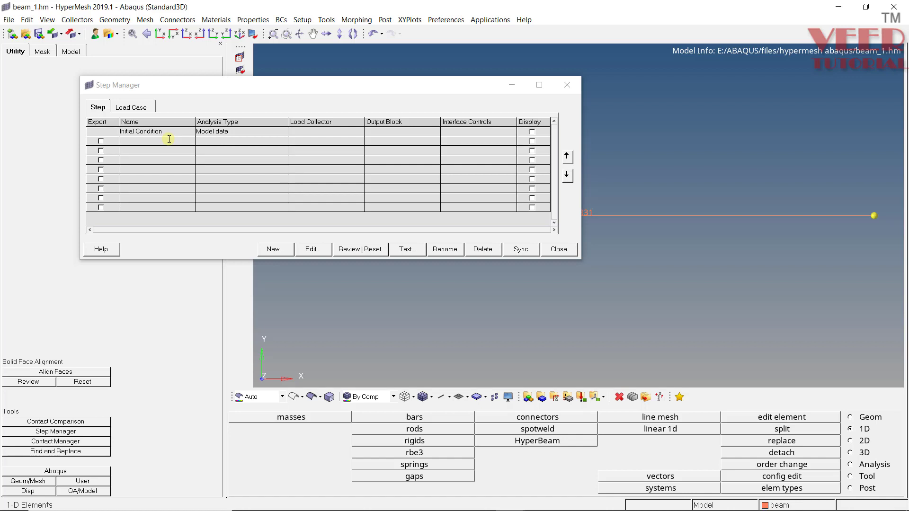
click(158, 131)
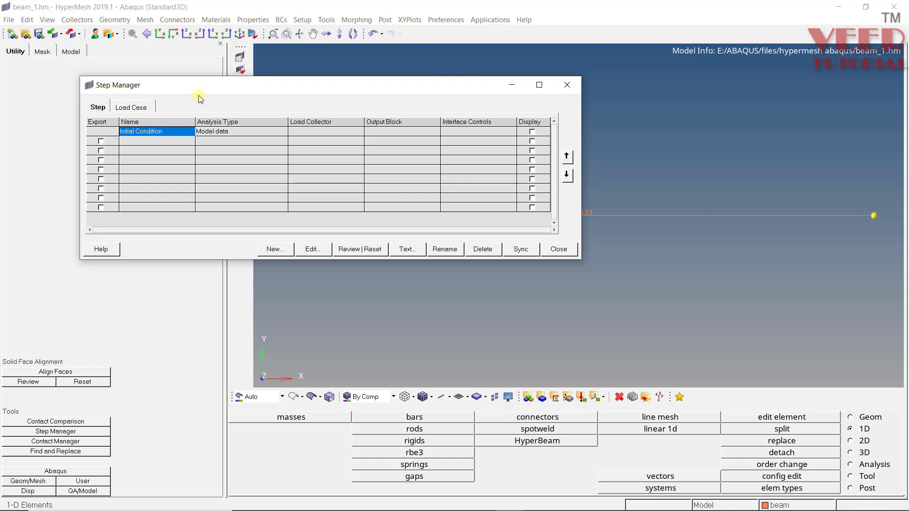
drag(228, 84, 348, 341)
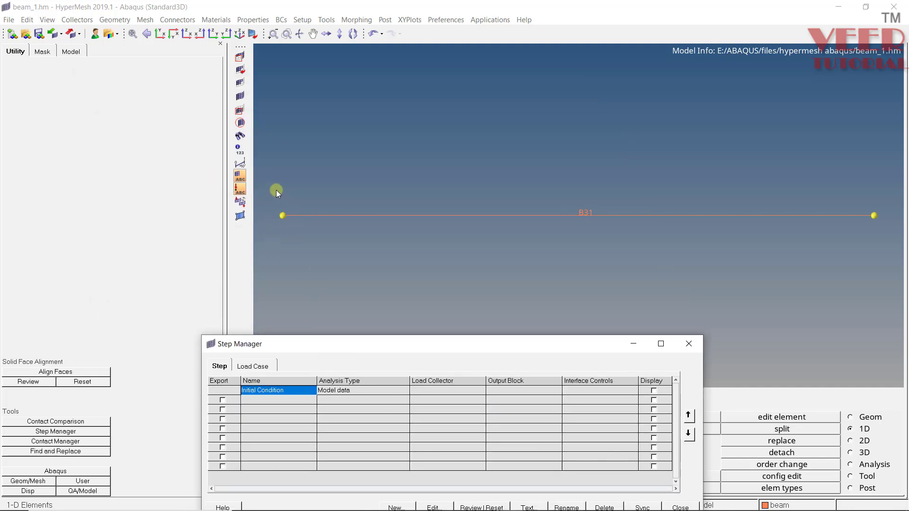
drag(294, 344, 258, 215)
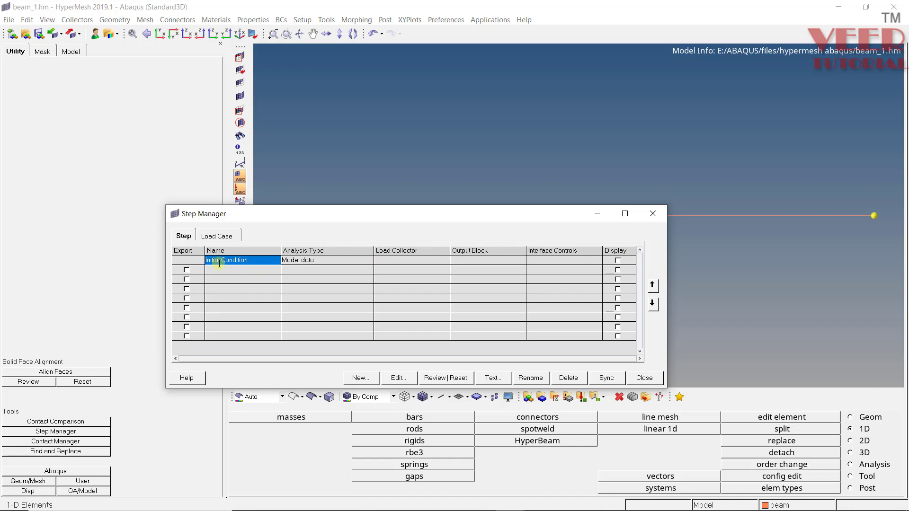
Create a new load step named 'bending_analysis' in the Step Manager
click(362, 382)
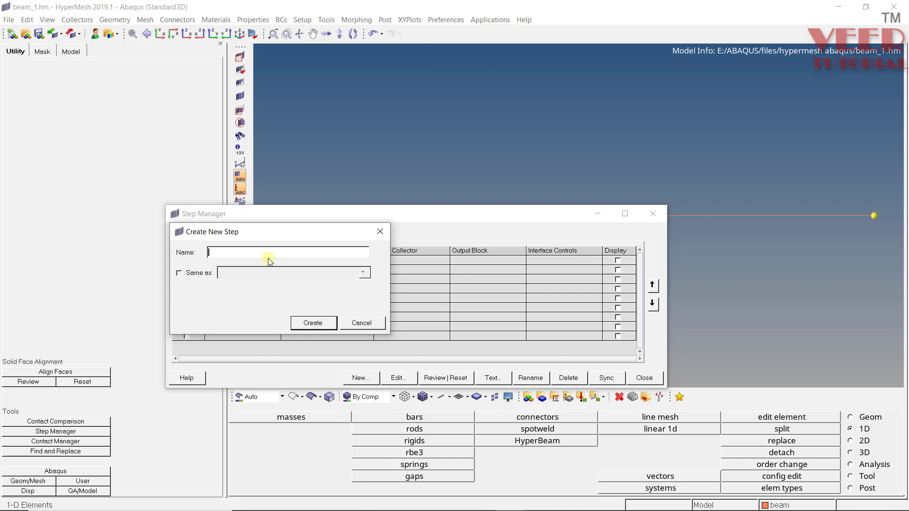
text(bedning)
key(BackSpace)
key(BackSpace)
key(BackSpace)
key(BackSpace)
key(BackSpace)
text(nding_analysis)
click(311, 323)
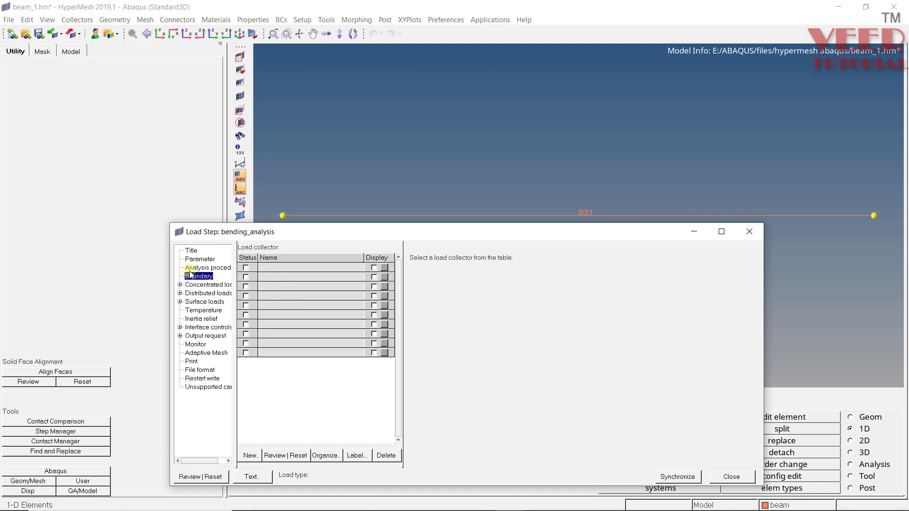
Go through the step's Title and Parameter pages to its Analysis procedure settings
click(192, 250)
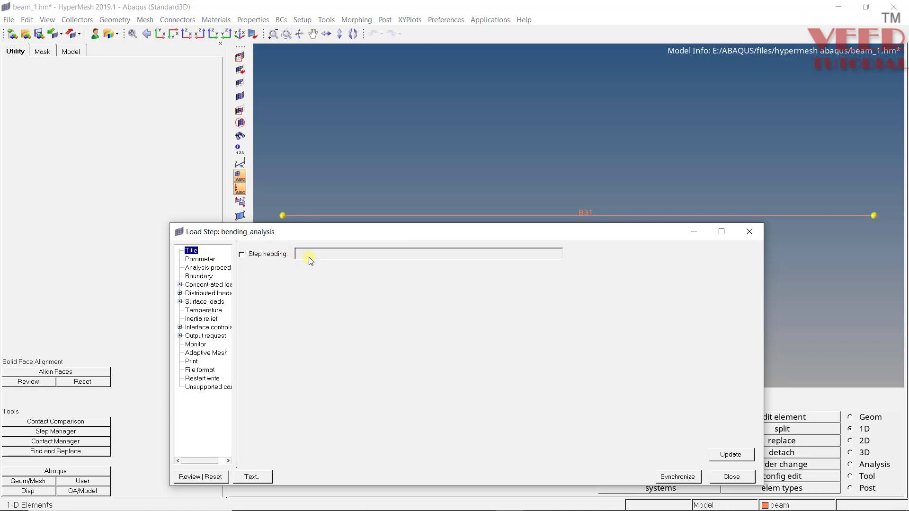
click(200, 260)
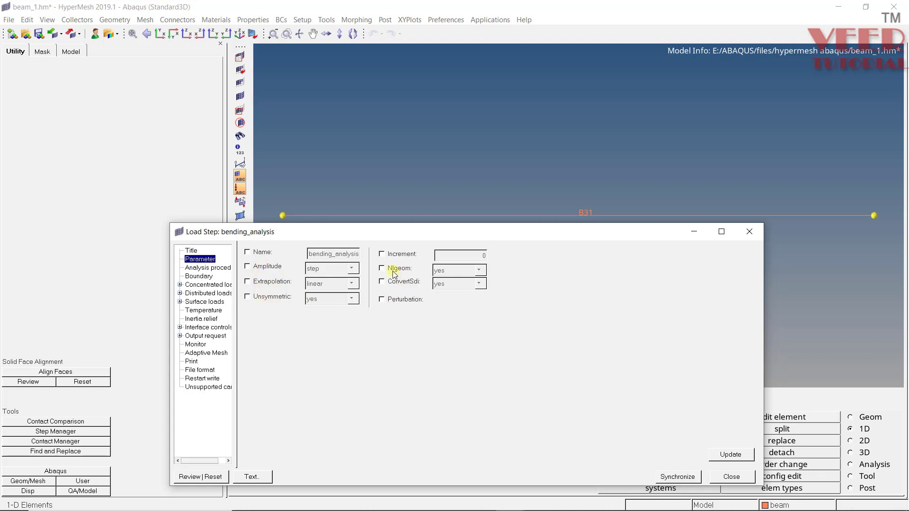
click(208, 267)
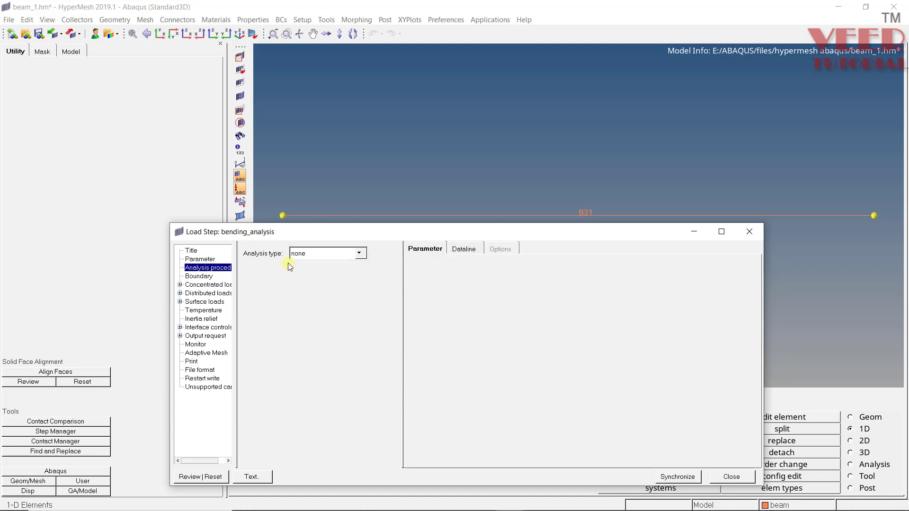
Set the bending_analysis analysis type to static and show its Dataline options
click(360, 254)
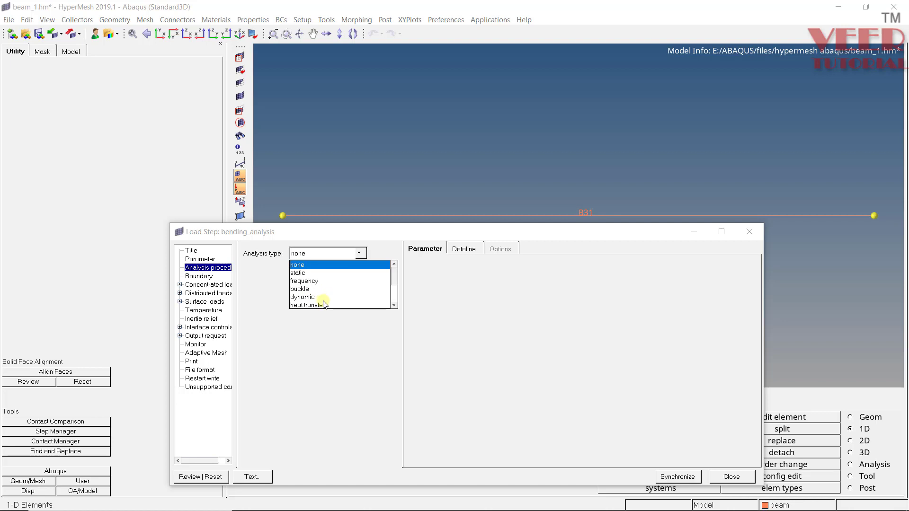
scroll(326, 301, down, 1)
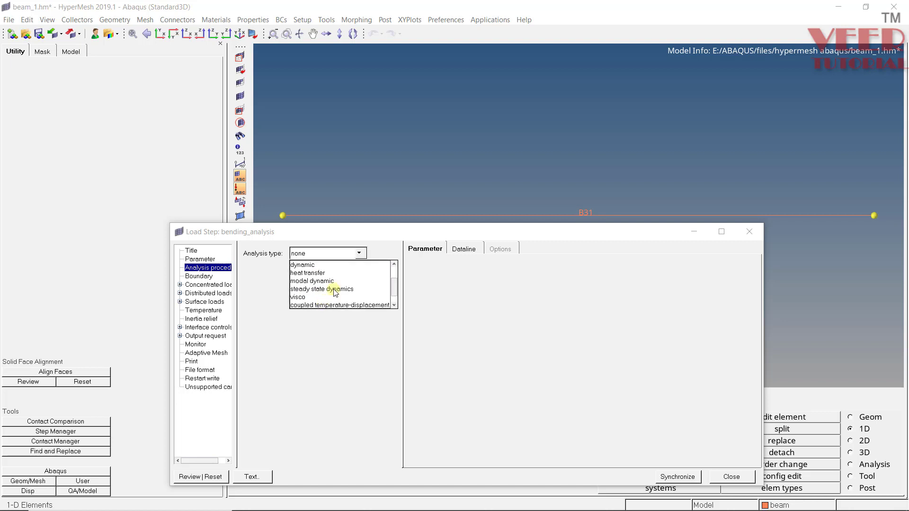
scroll(335, 293, up, 1)
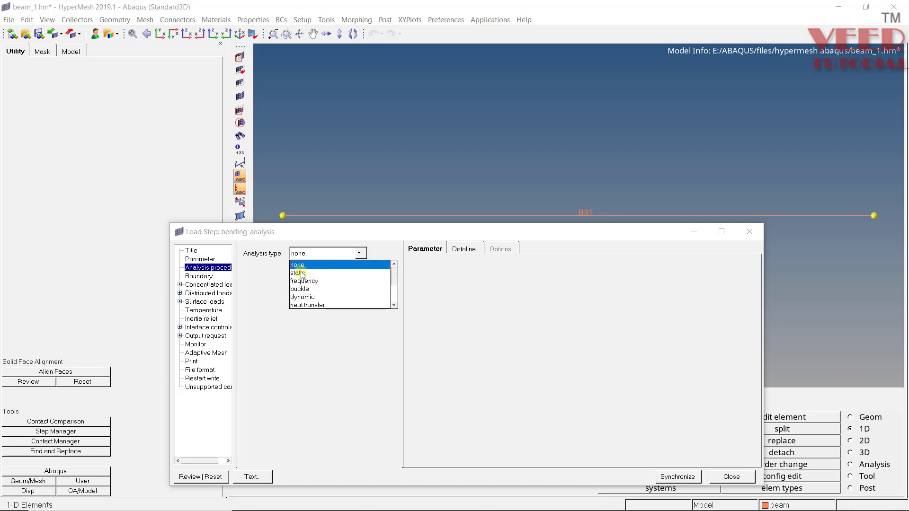
click(301, 274)
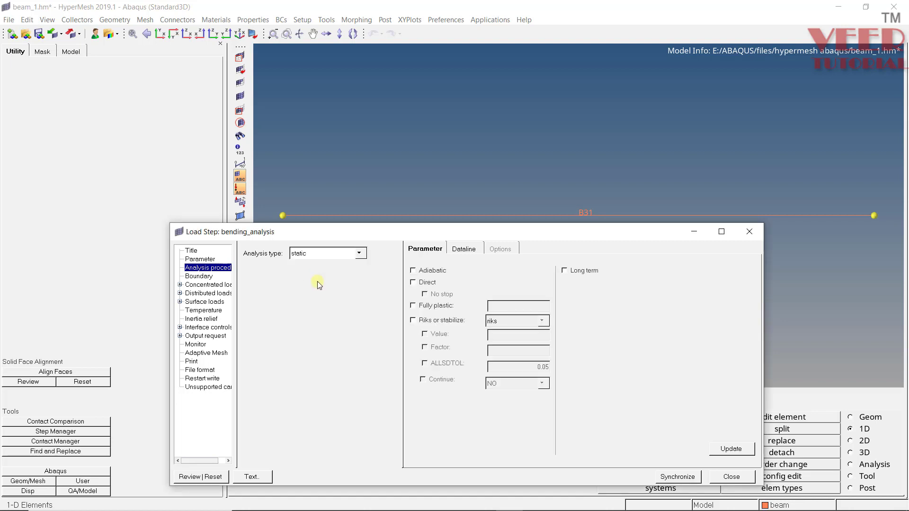
click(468, 250)
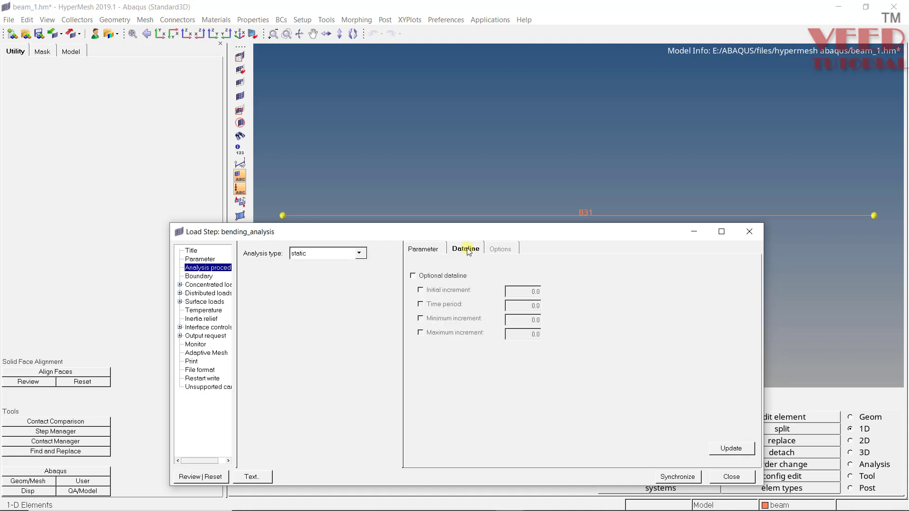
Enable the optional dataline with initial, period, minimum and maximum increment fields
click(414, 276)
click(434, 291)
click(435, 305)
click(435, 320)
click(436, 333)
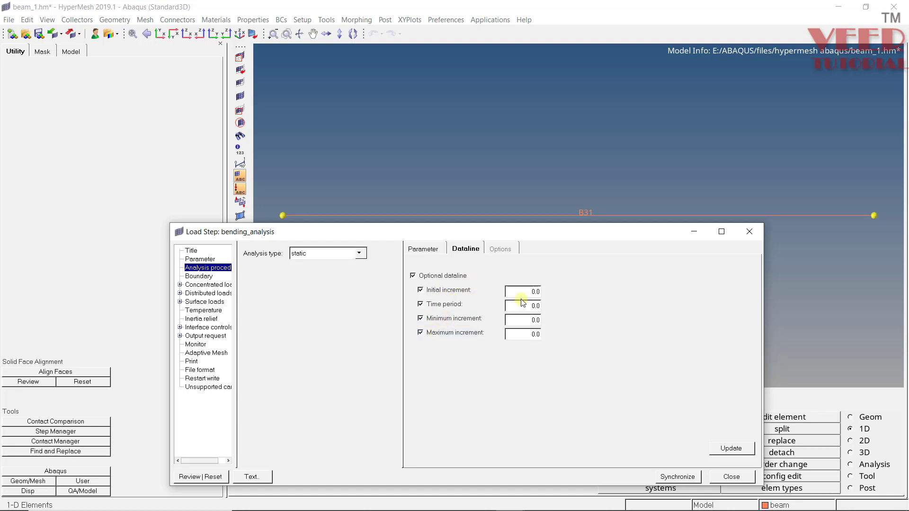
Enter increments 0.1, 1.0, 1e-5 and 1.0, then synchronize with the model
drag(530, 297, 551, 300)
text(0.1)
key(Tab)
text(1)
text(-6)
drag(522, 335, 548, 342)
text(1)
click(687, 476)
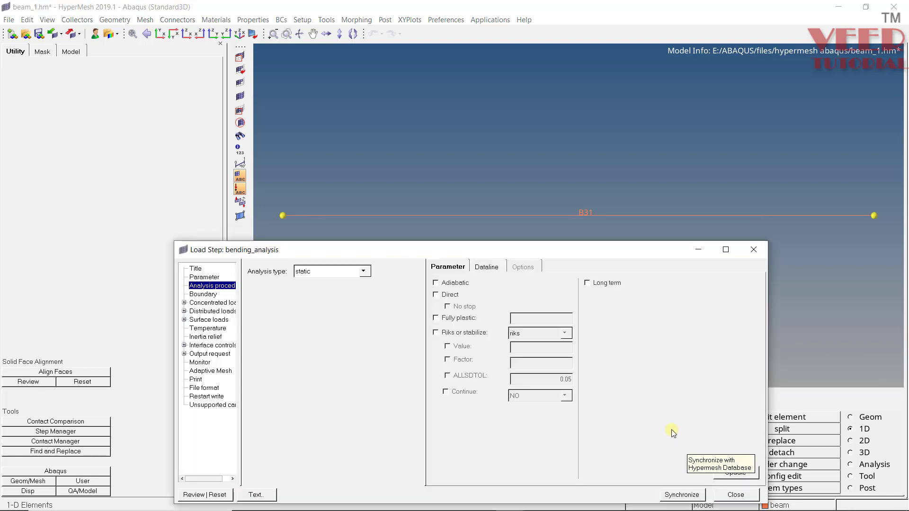
click(486, 267)
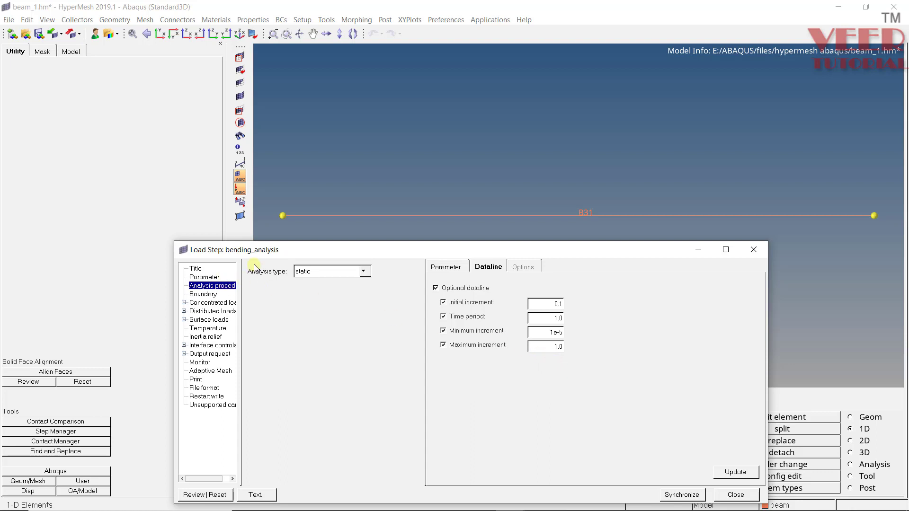
drag(266, 253, 245, 174)
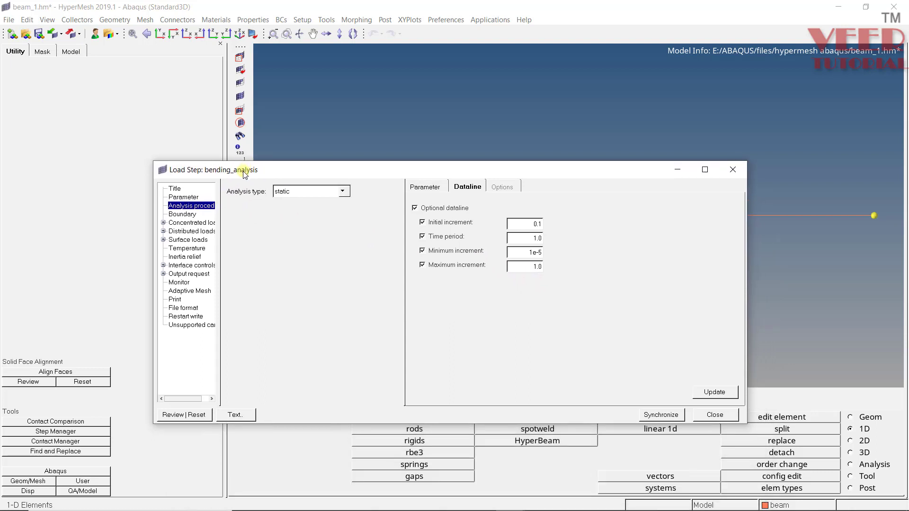
Create a Boundary load collector named 'fix' in the step and select it
click(182, 214)
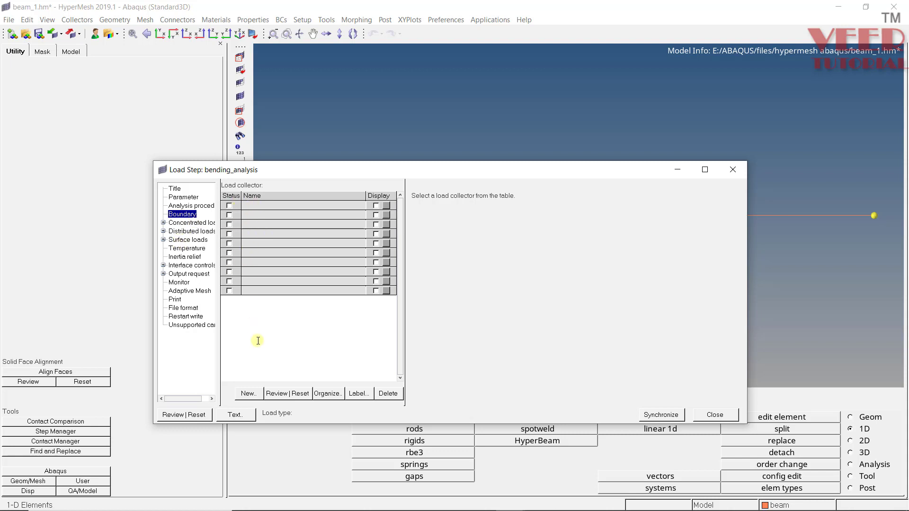
click(252, 395)
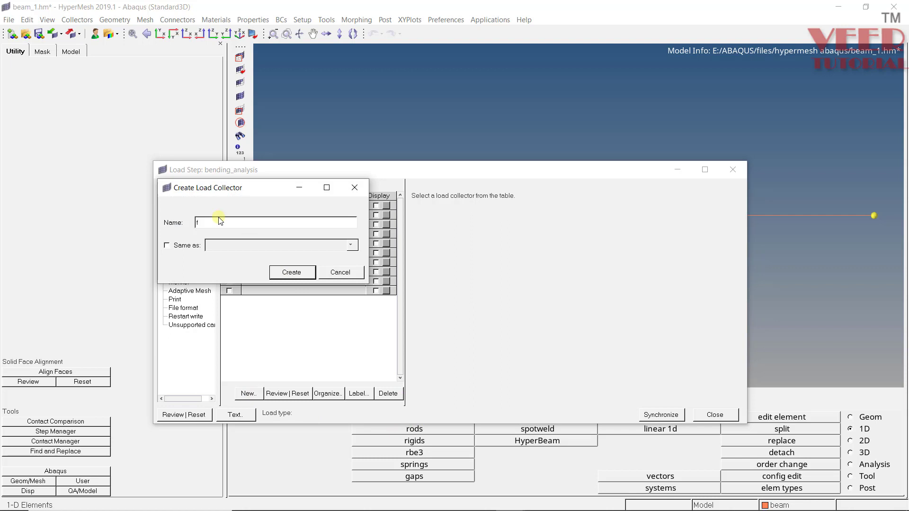
text(fix)
click(295, 270)
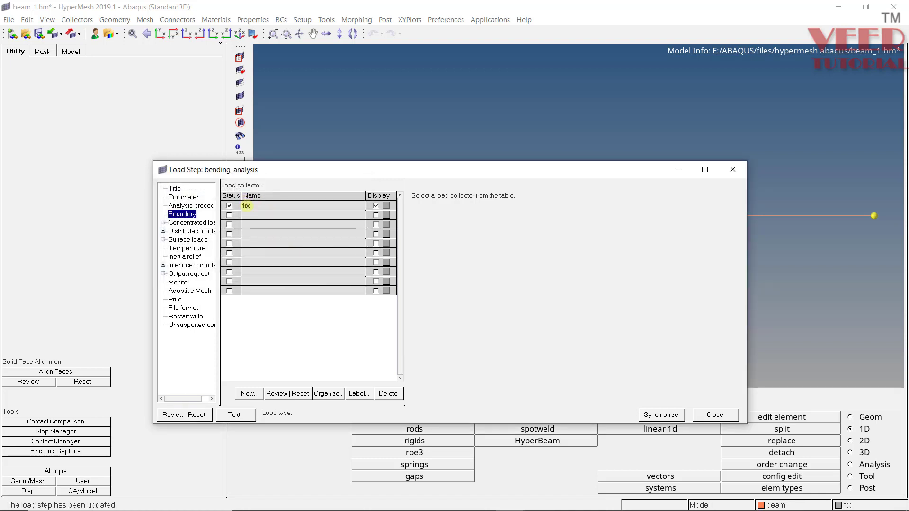
click(246, 206)
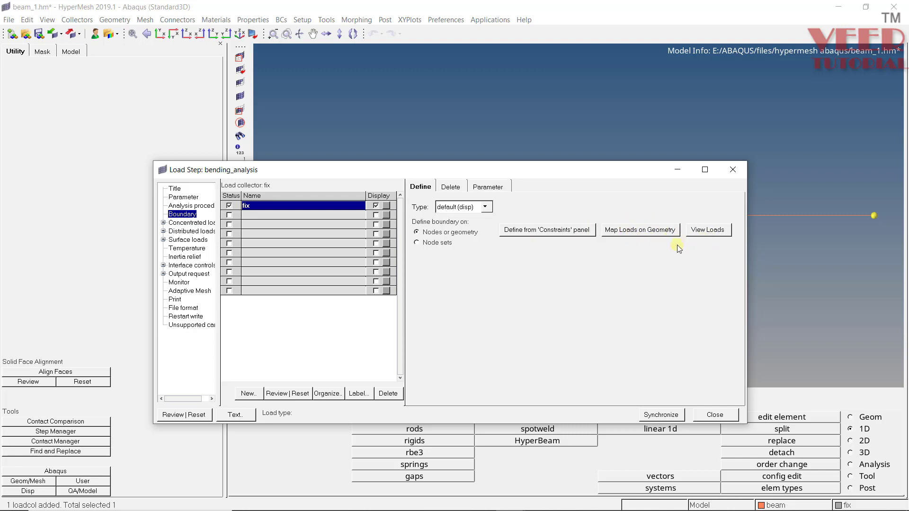
Fix all six DOFs (dof1–dof6) on the beam's left end node
click(538, 231)
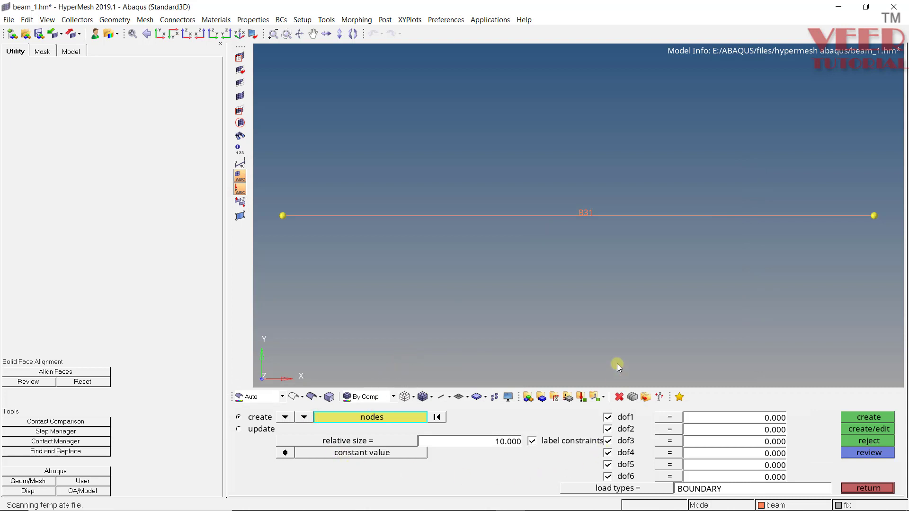
click(305, 416)
click(283, 216)
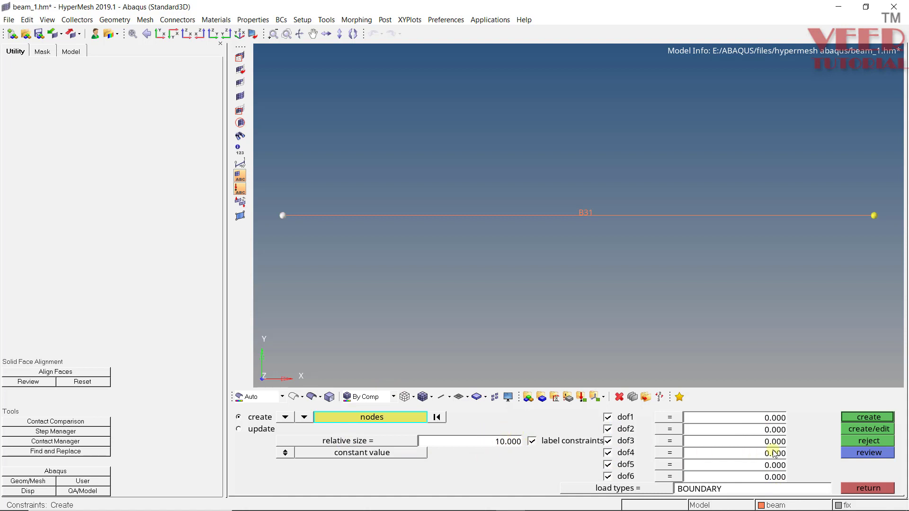
click(869, 416)
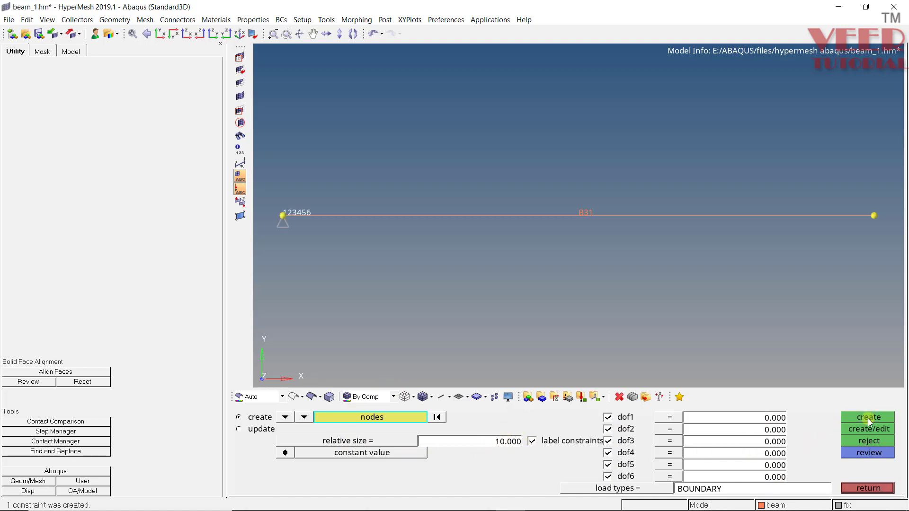
Draw the constraint symbol at relative size 50 and toggle load handle display
click(501, 442)
text(50)
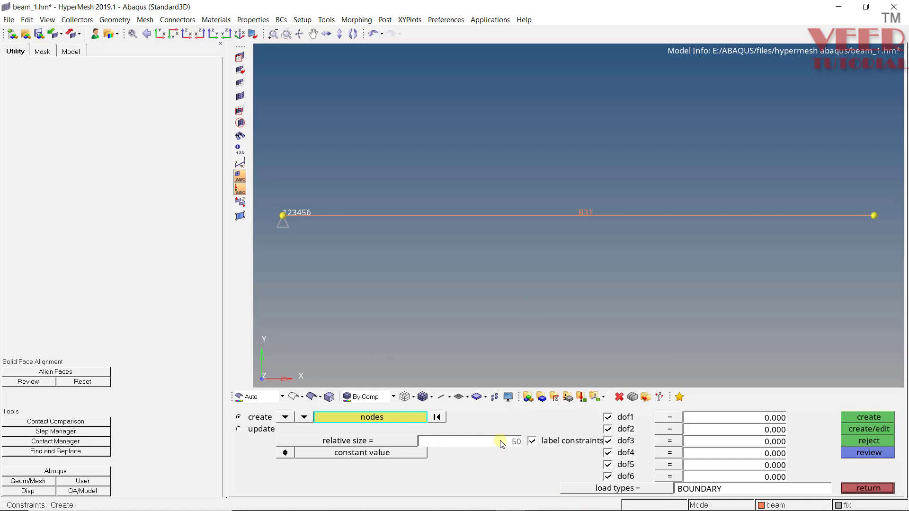
key(Return)
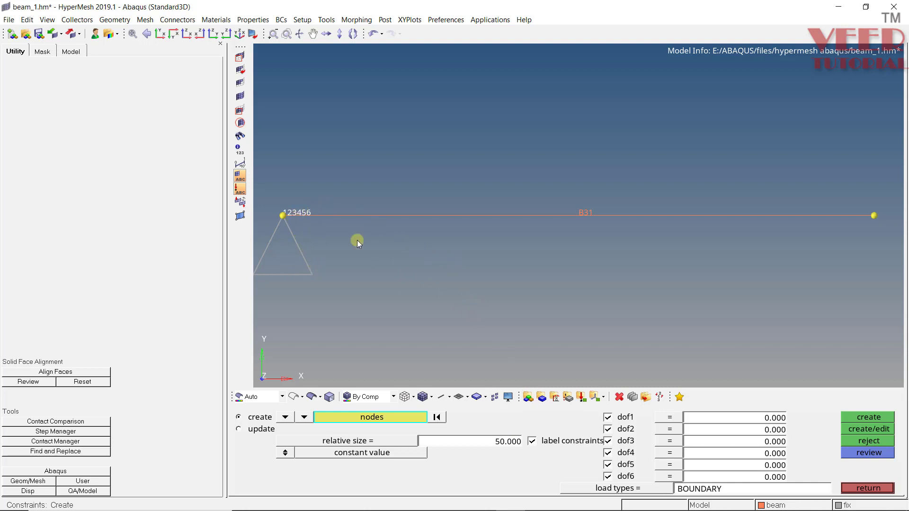
click(240, 175)
click(240, 189)
click(240, 189)
click(240, 189)
click(240, 189)
Back in the Load Step editor, expand Concentrated loads and enlarge the dialog
click(881, 488)
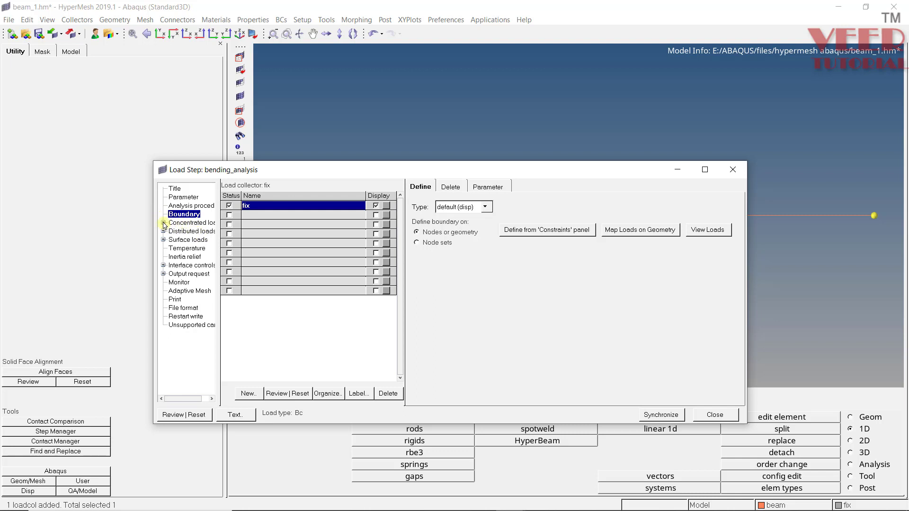
click(163, 223)
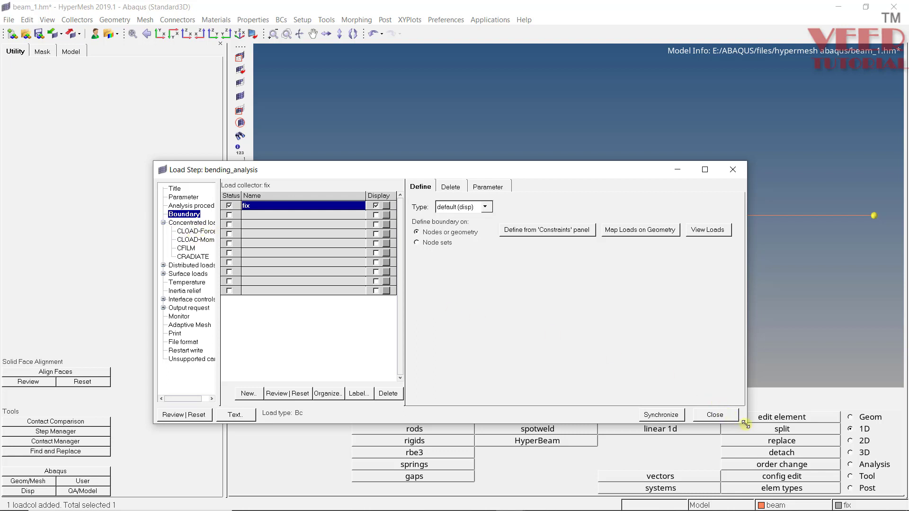
drag(746, 424, 804, 481)
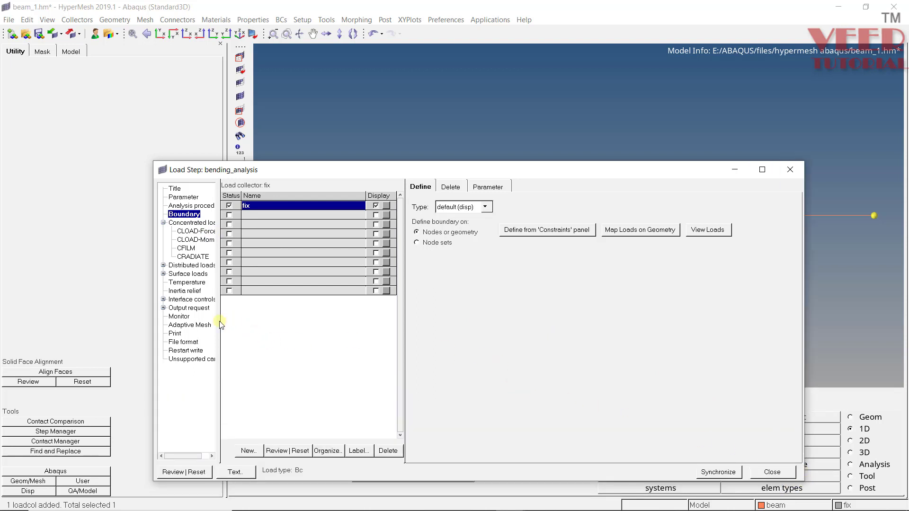
drag(219, 324, 249, 334)
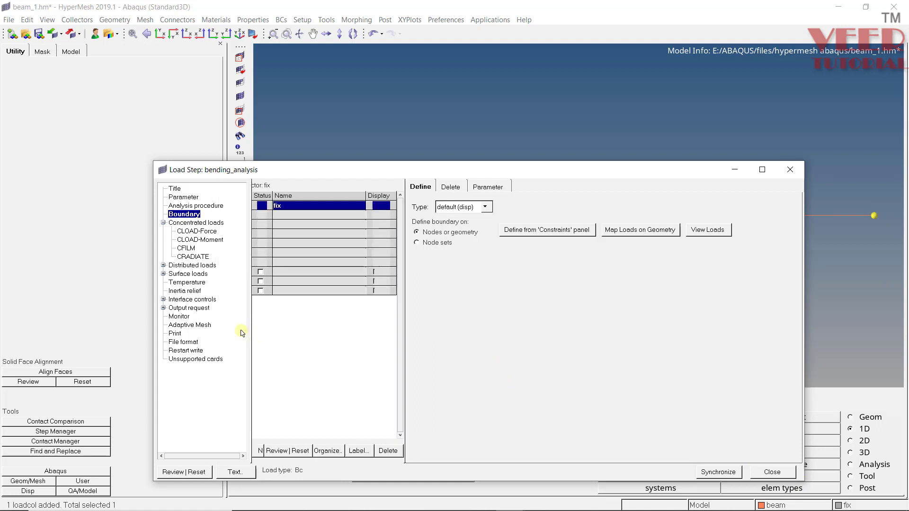
Create a CLOAD-Force collector named 'force', select it, and review its Delete and Parameter tabs
click(192, 232)
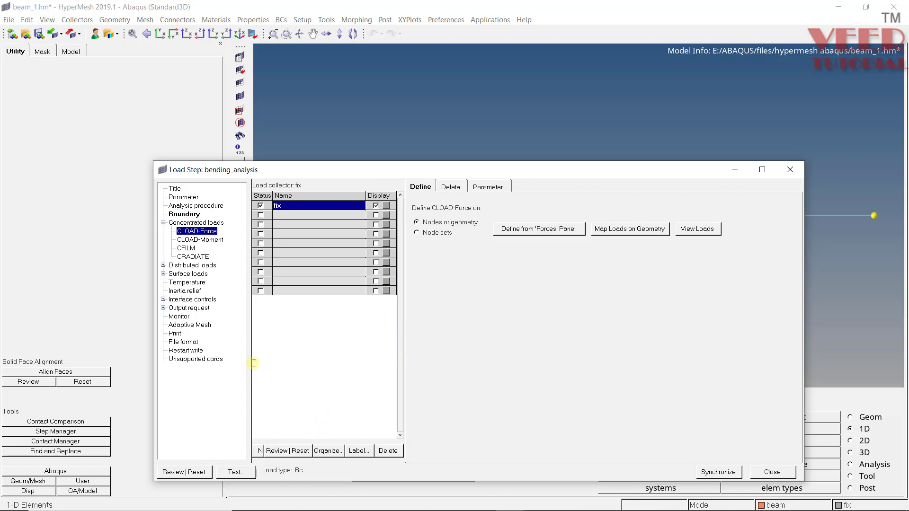
drag(253, 364, 227, 363)
click(250, 450)
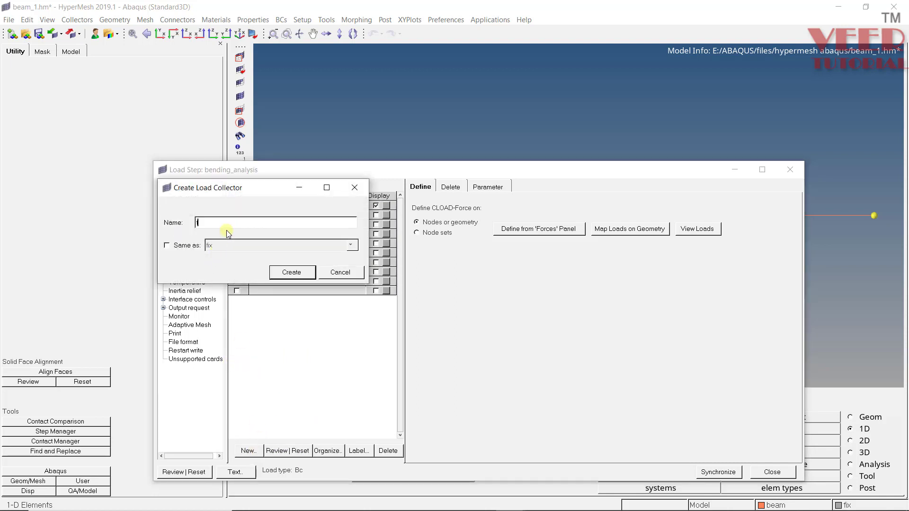
text(e)
click(304, 273)
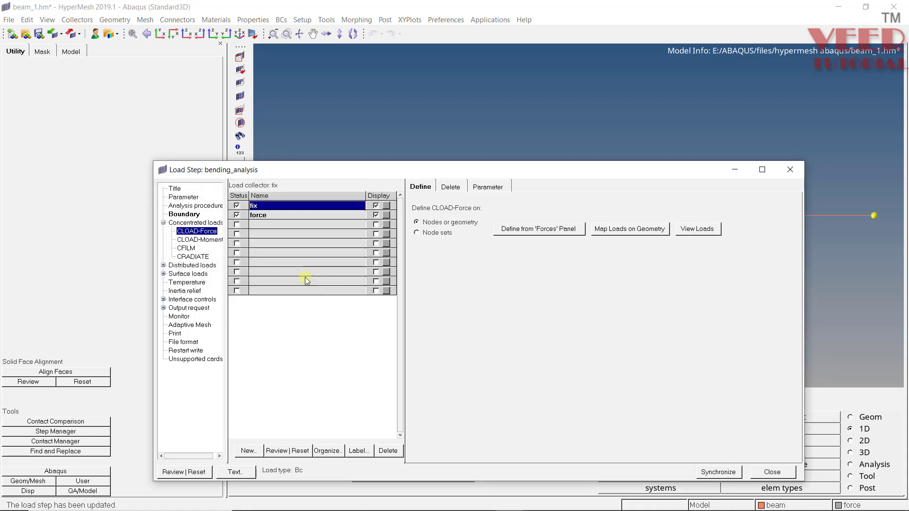
click(273, 216)
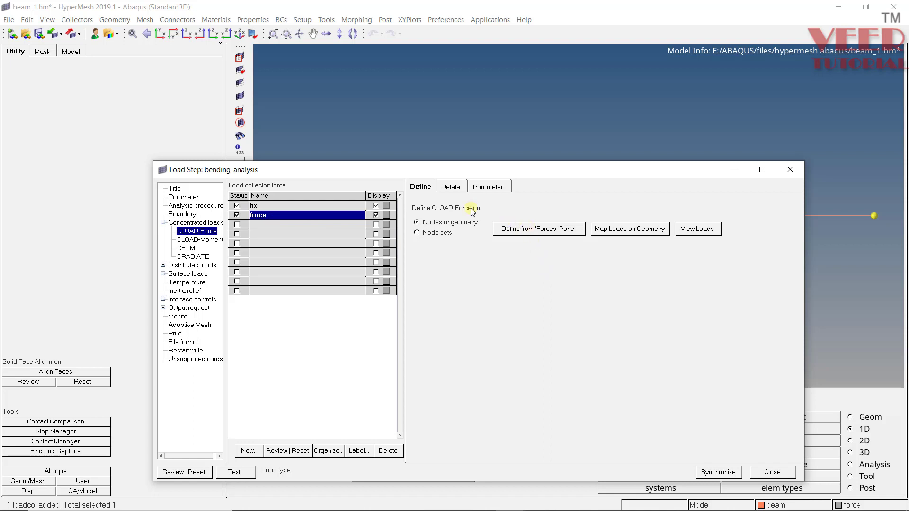
click(455, 187)
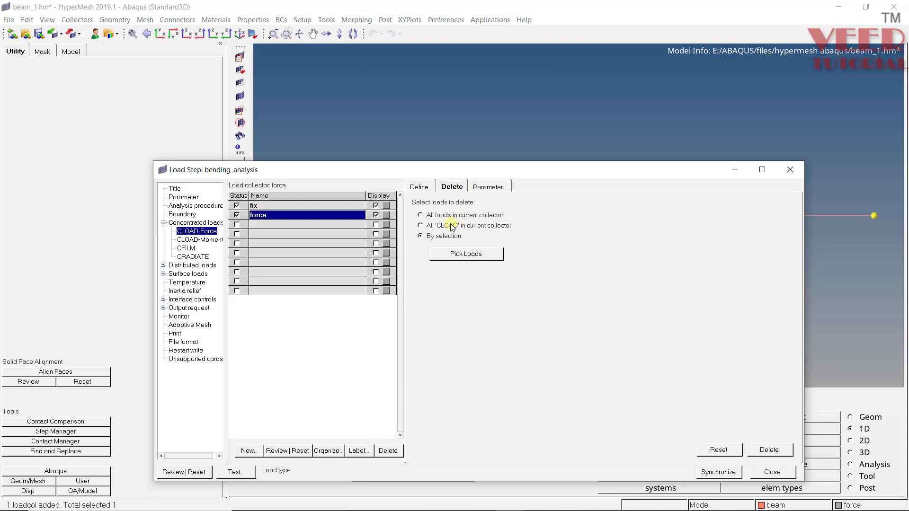
click(484, 188)
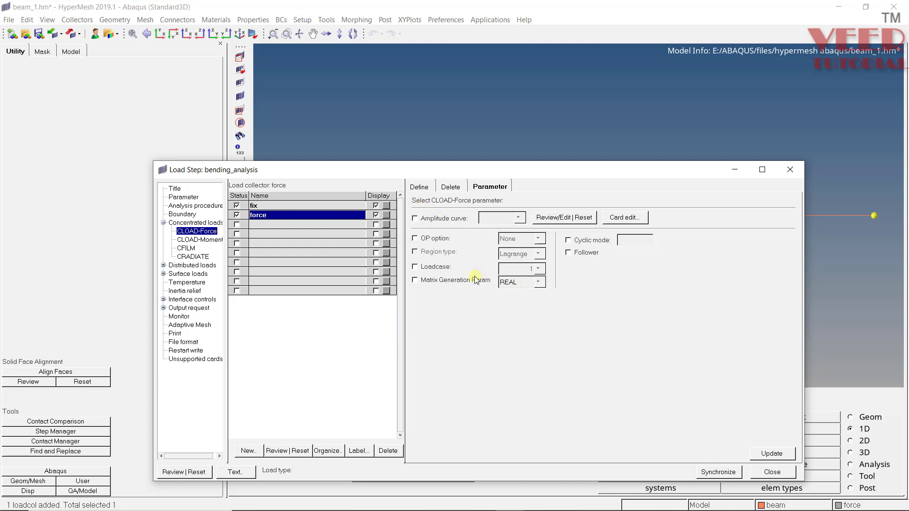
Apply a constant-component force with y comp -10000 on the beam's free right-end node
click(420, 187)
click(538, 231)
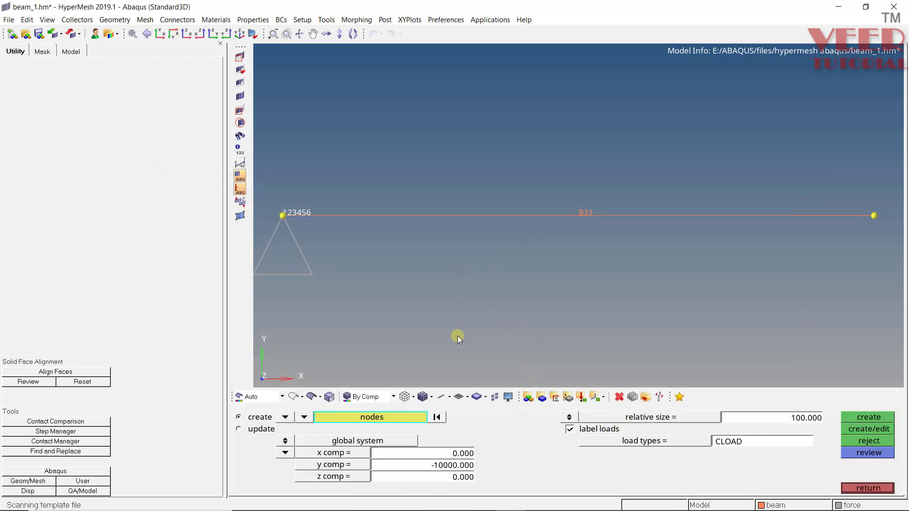
click(285, 416)
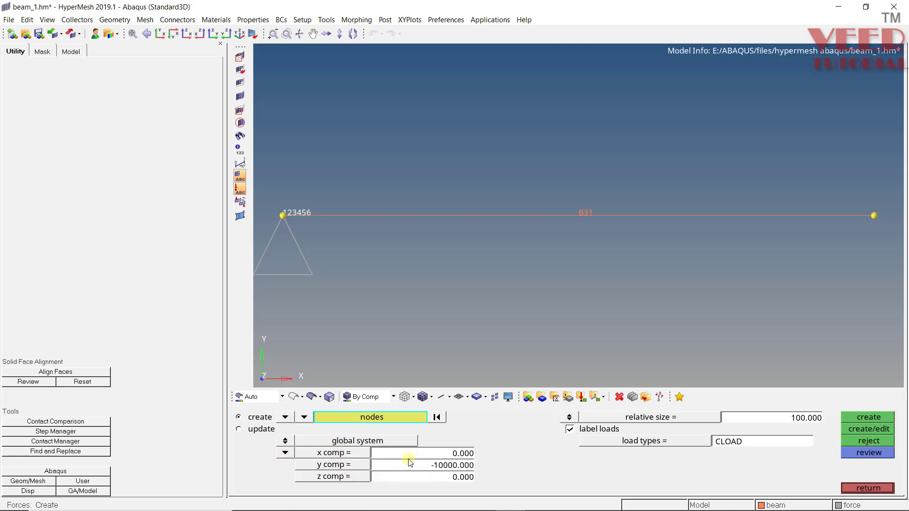
click(285, 453)
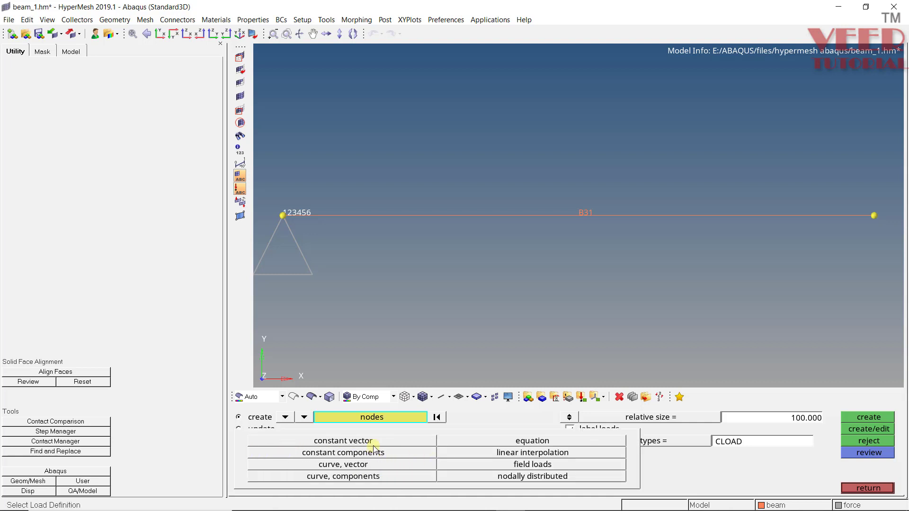
click(342, 454)
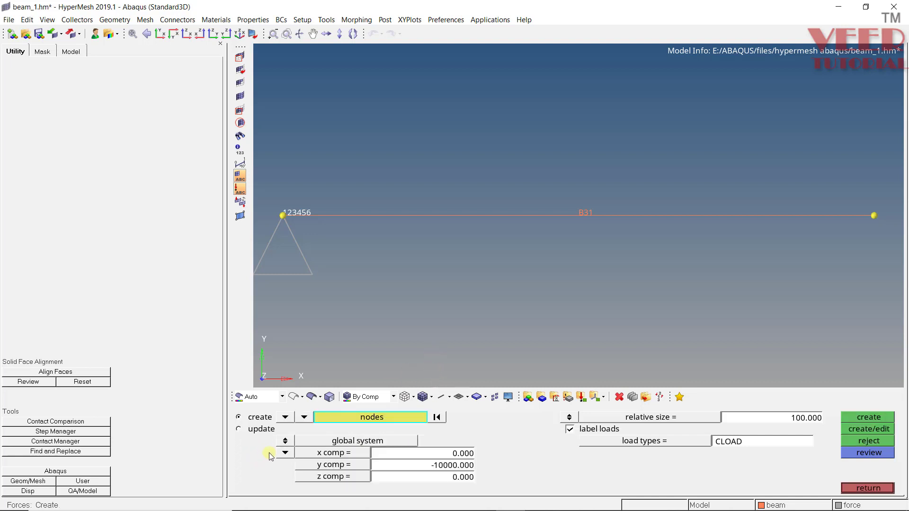
click(285, 453)
click(424, 462)
click(874, 217)
click(884, 418)
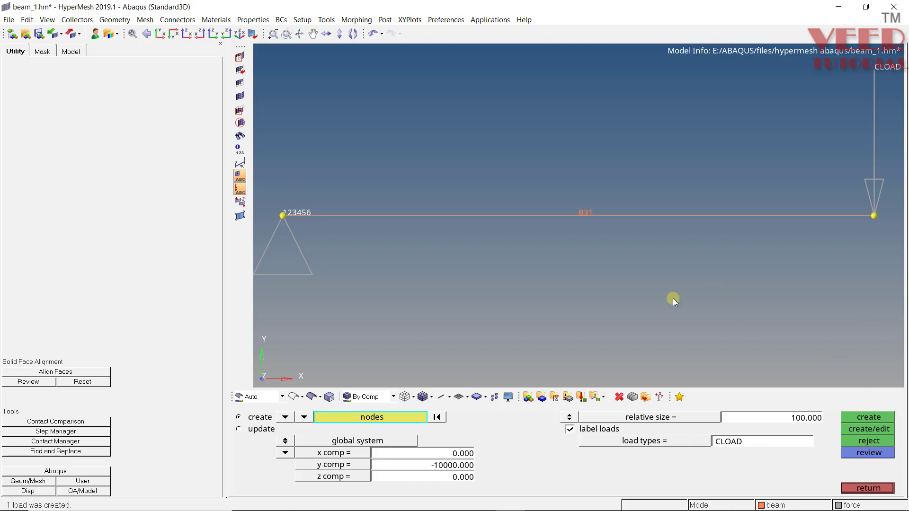
scroll(624, 287, down, 2)
scroll(832, 192, up, 1)
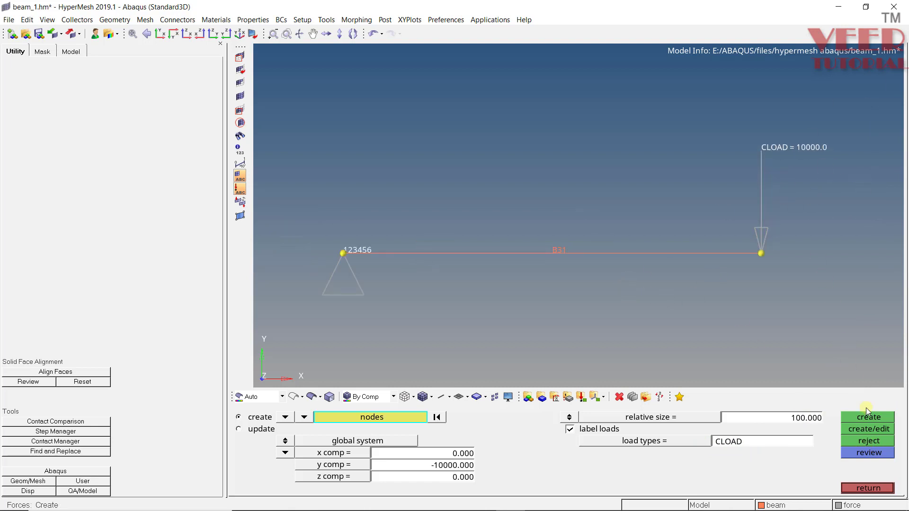
Include the fix and force collectors in bending_analysis, review the CLOAD table, and synchronize the step
click(868, 488)
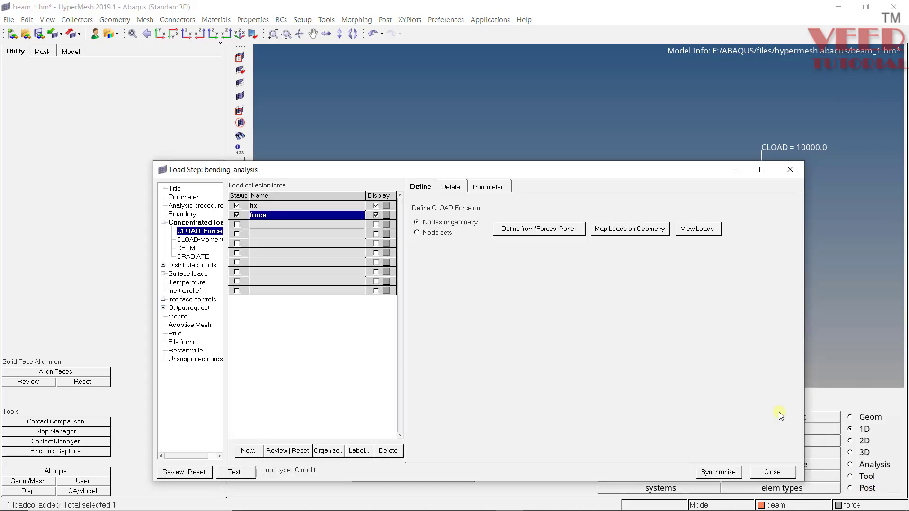
click(639, 229)
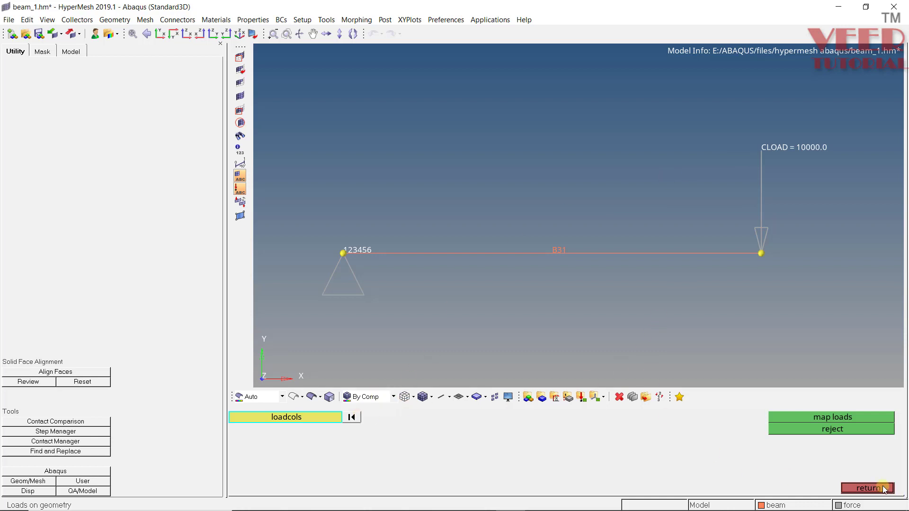
click(868, 488)
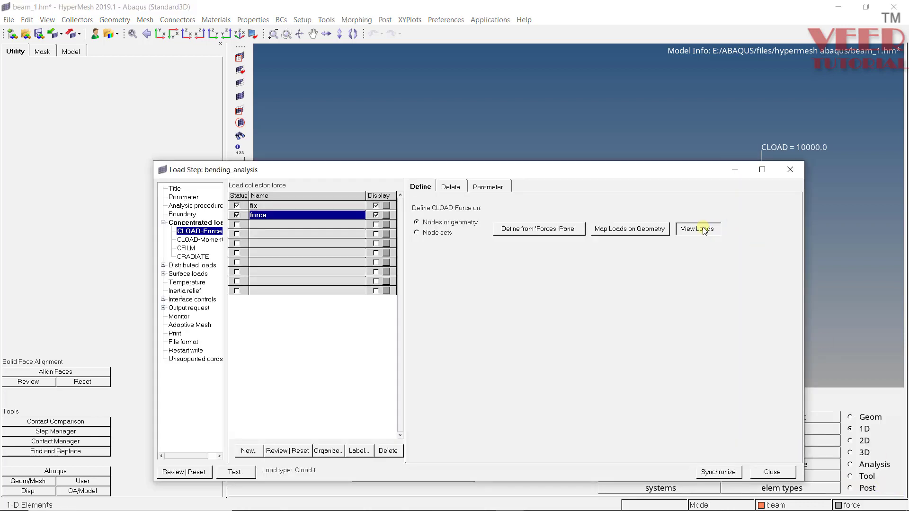
click(704, 231)
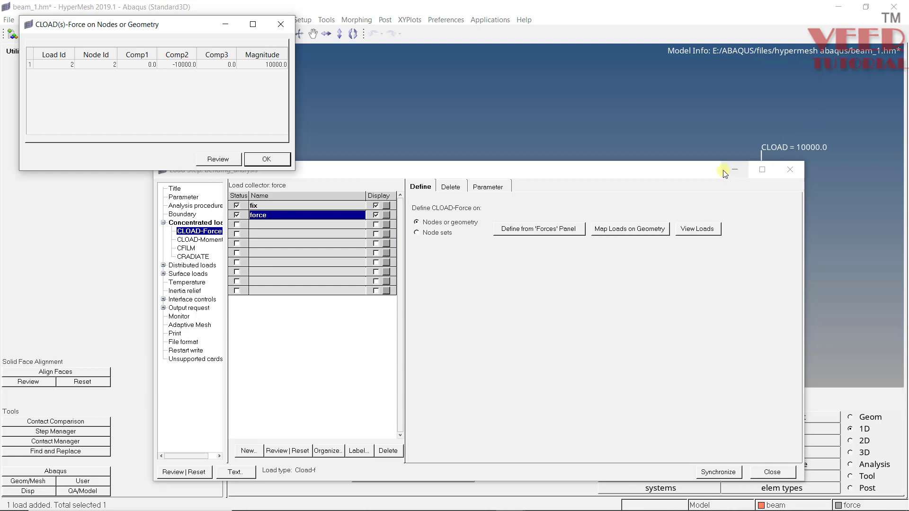
drag(721, 172, 684, 264)
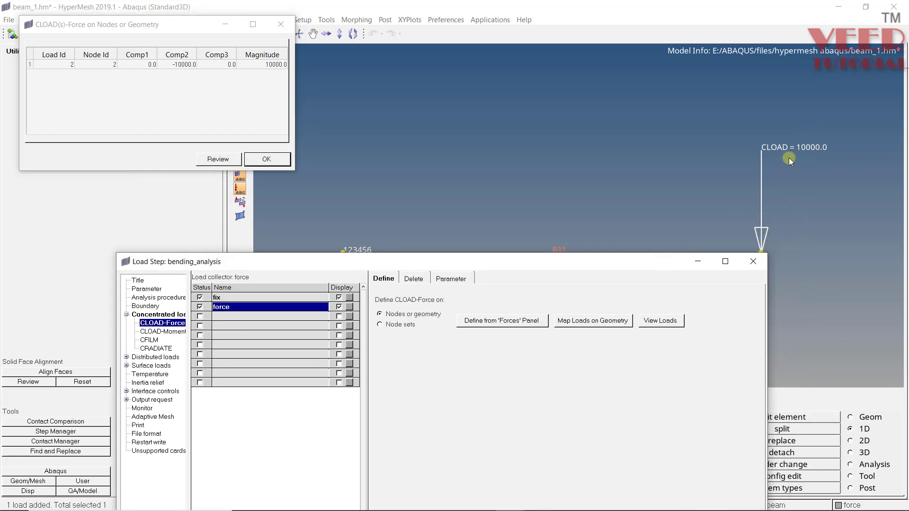
click(266, 160)
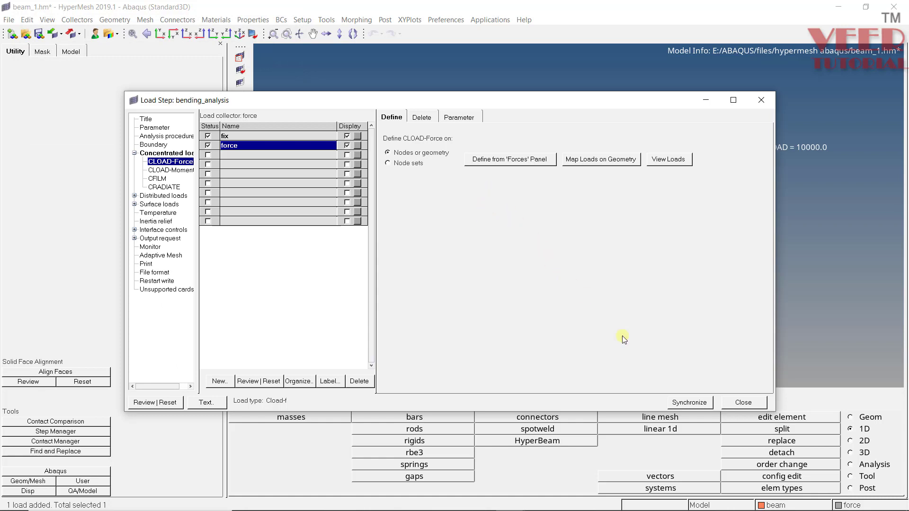
click(697, 405)
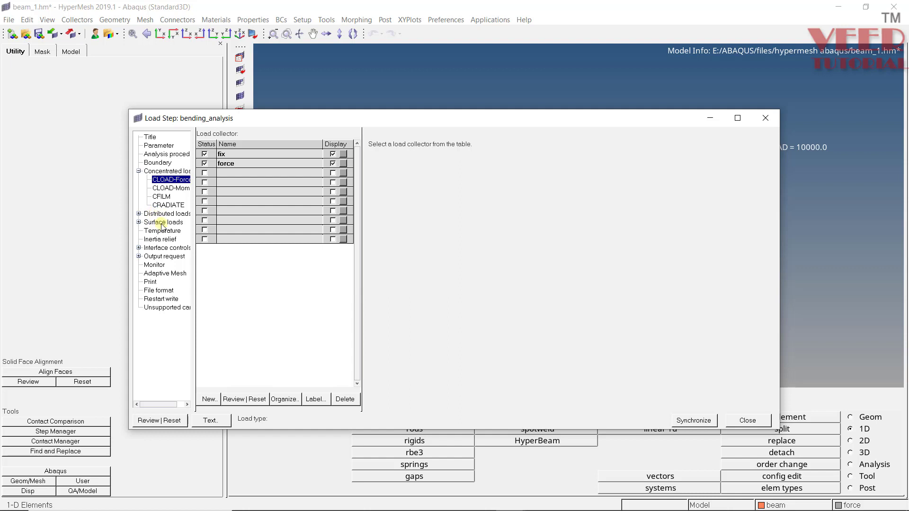
click(139, 256)
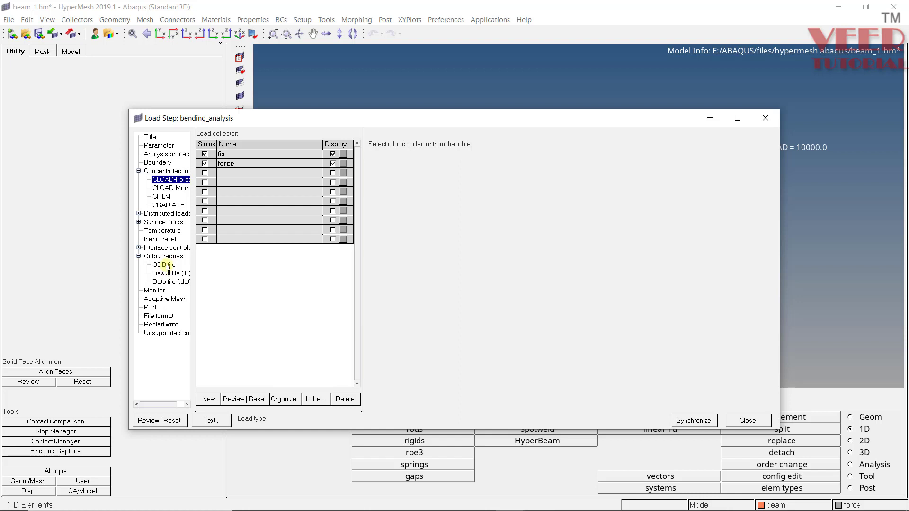
Create a new ODB file output block named 'output' for bending_analysis and select it
click(166, 267)
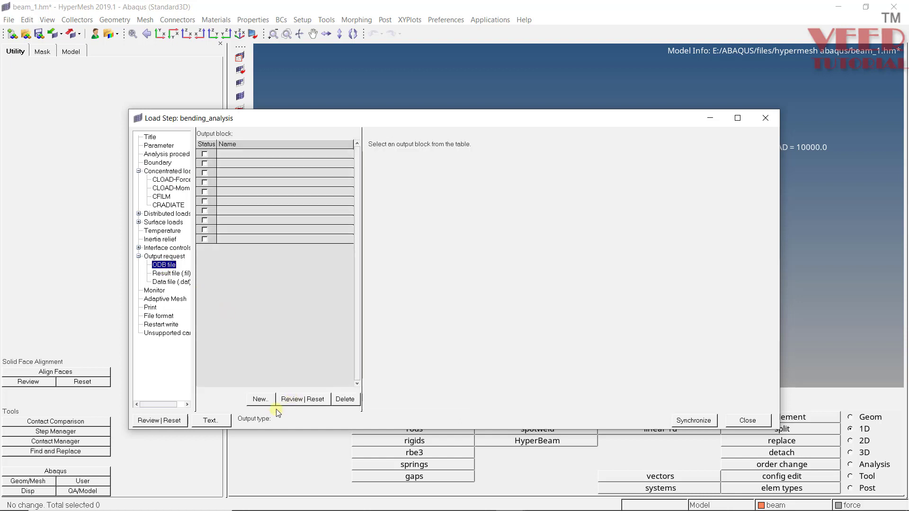
click(260, 399)
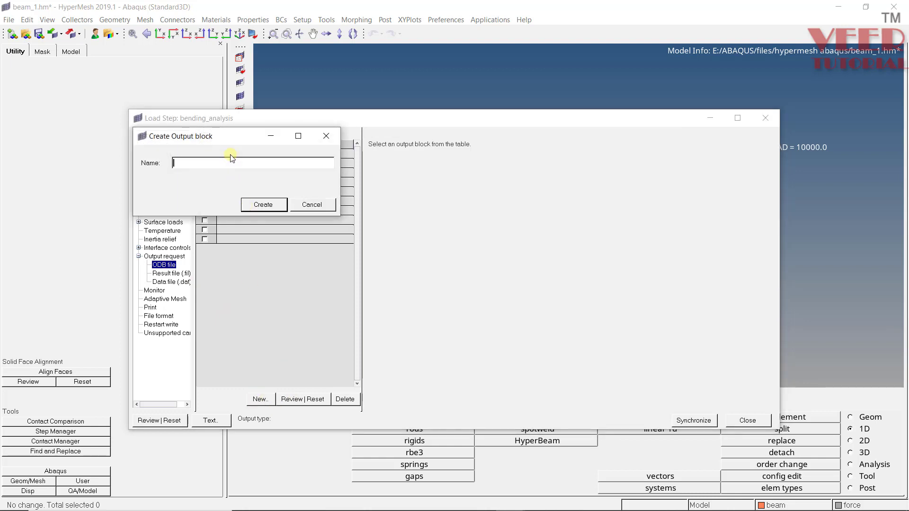
text(output)
click(263, 208)
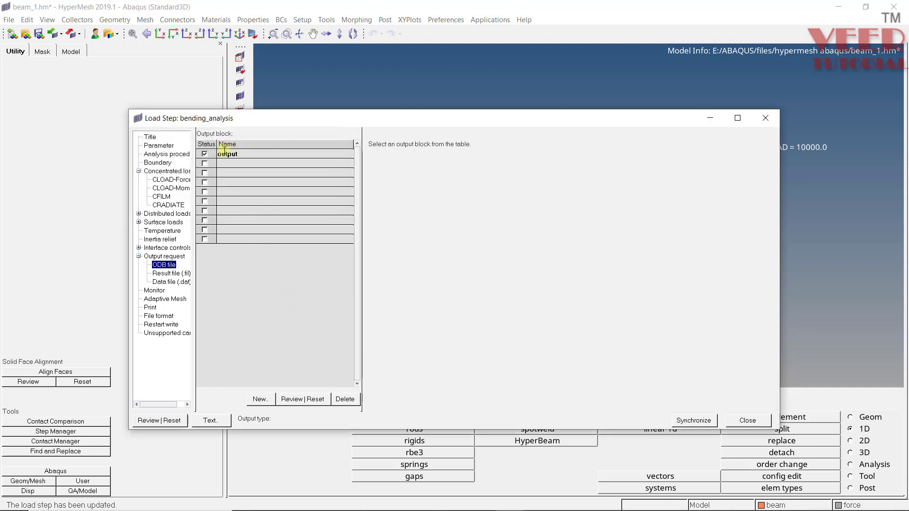
click(228, 155)
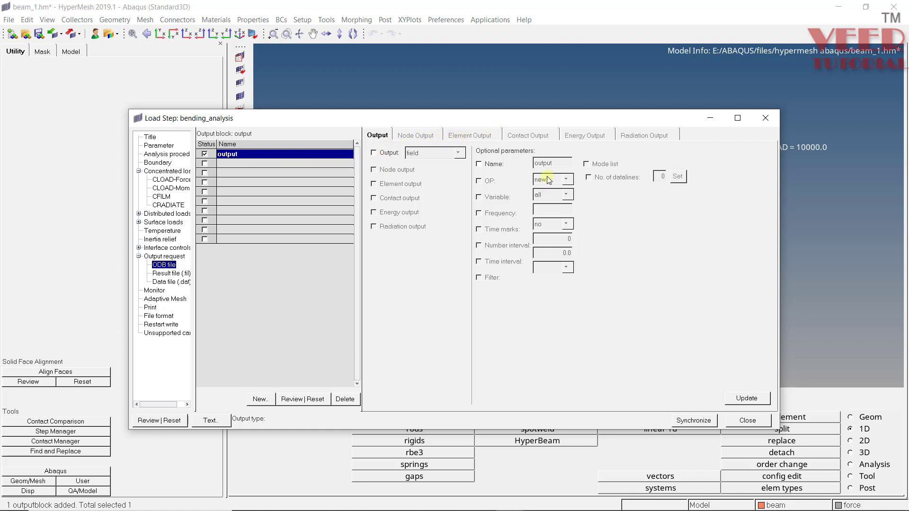
Enable field output with node and element output, requesting displacement U as node output
click(377, 152)
click(434, 154)
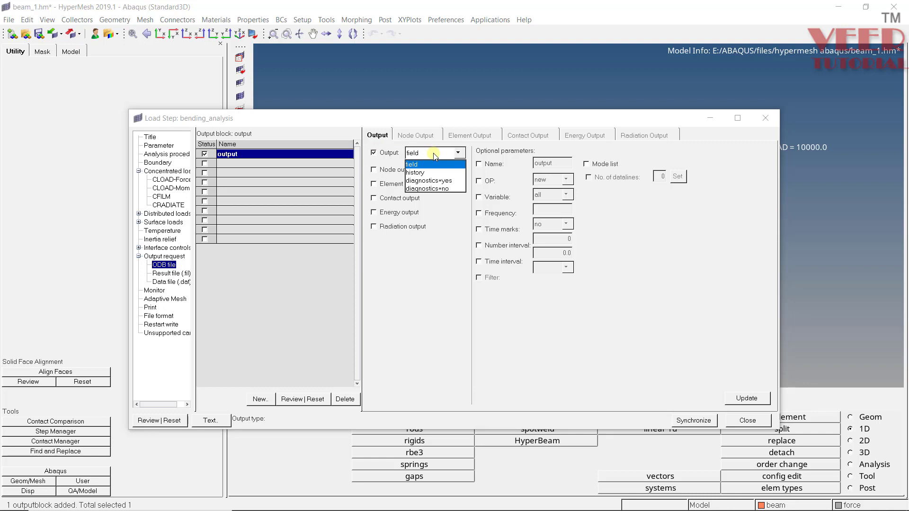
click(407, 297)
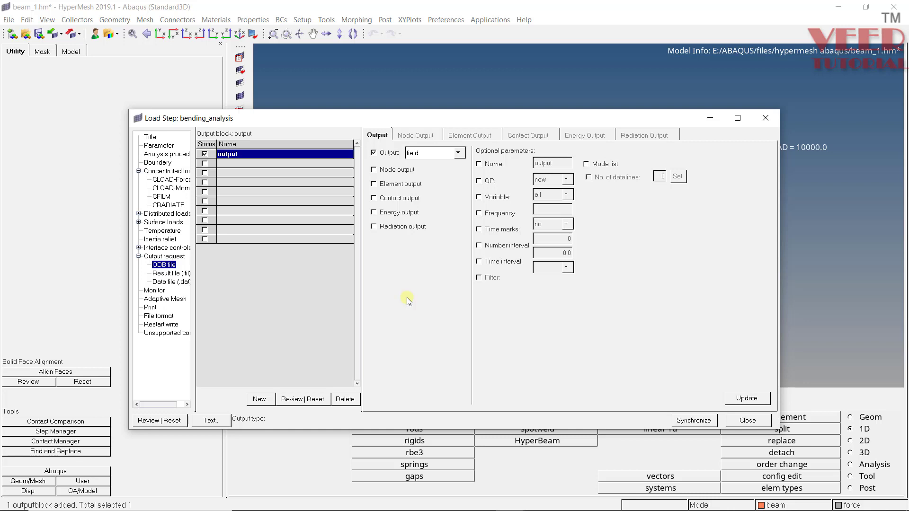
click(391, 172)
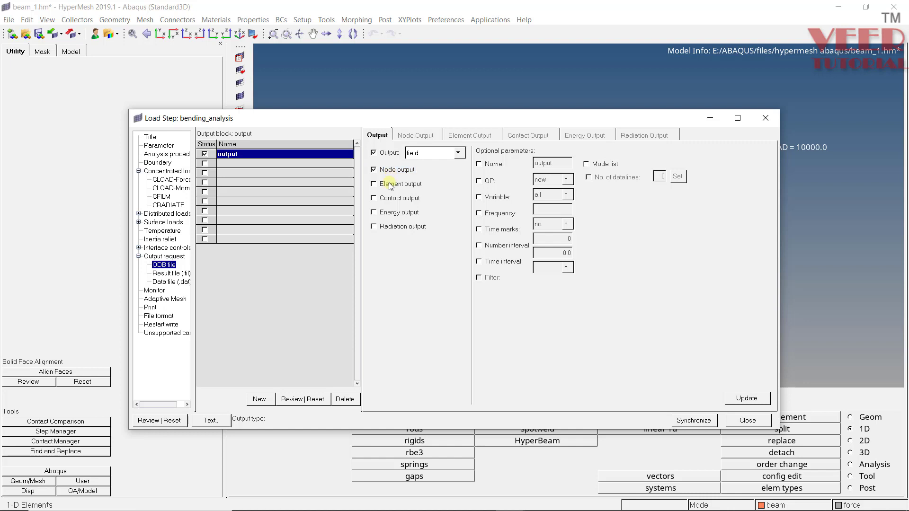
click(391, 185)
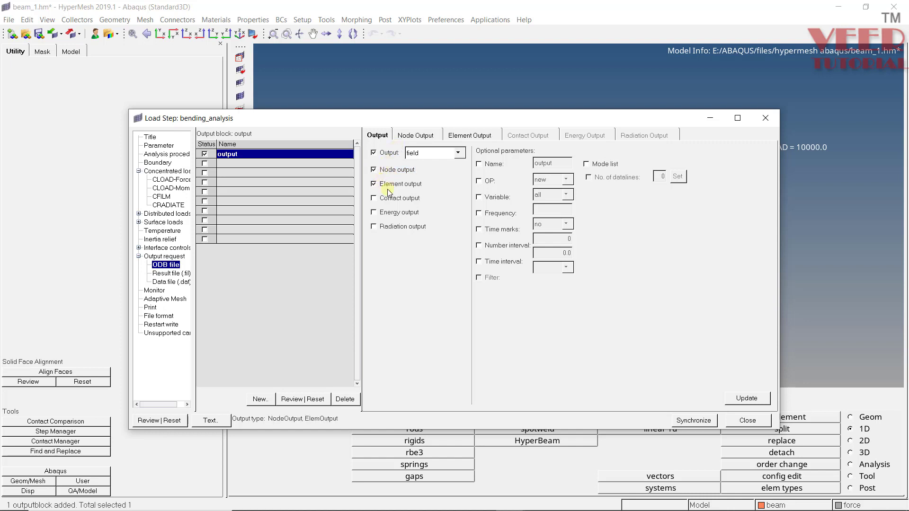
click(424, 138)
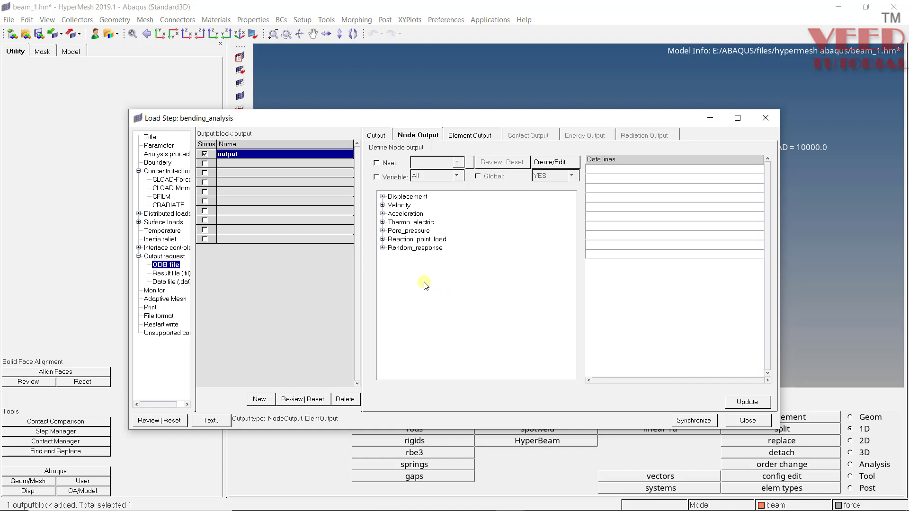
click(383, 197)
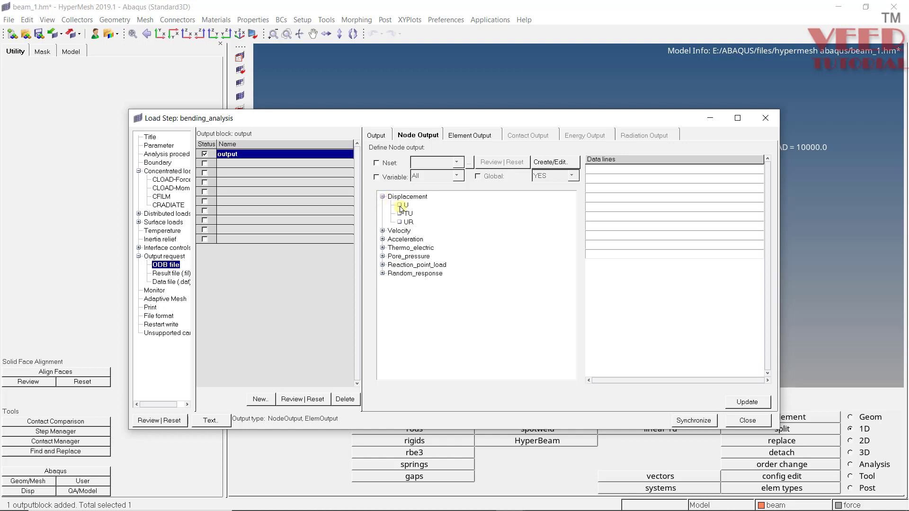
click(400, 205)
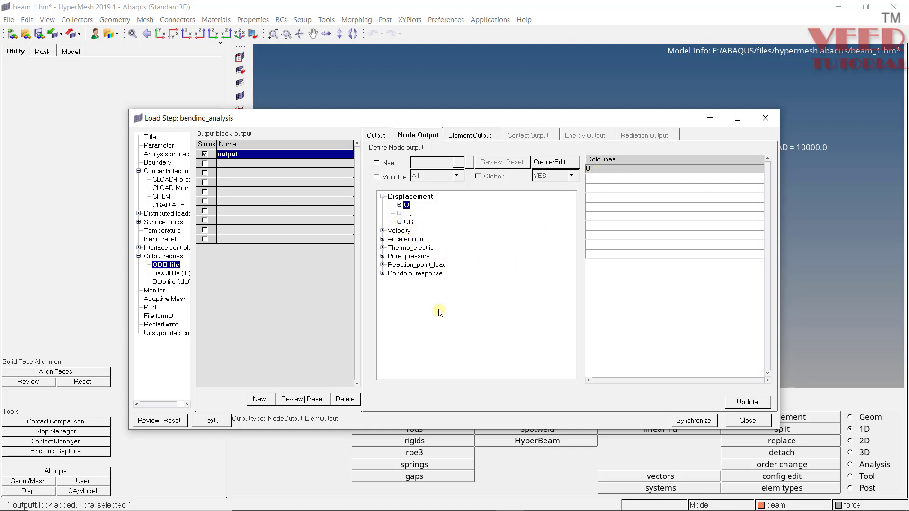
Request element stress S, then update and synchronize the output block with the load step
click(478, 138)
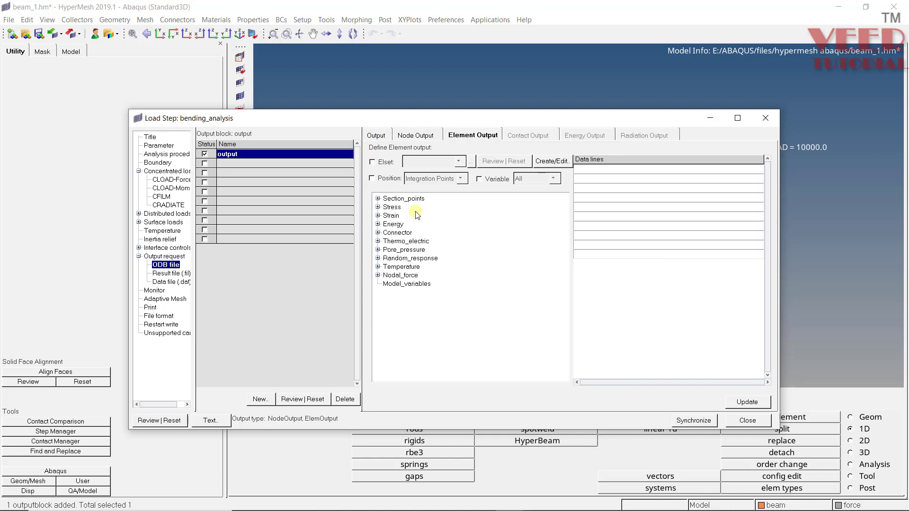
click(377, 207)
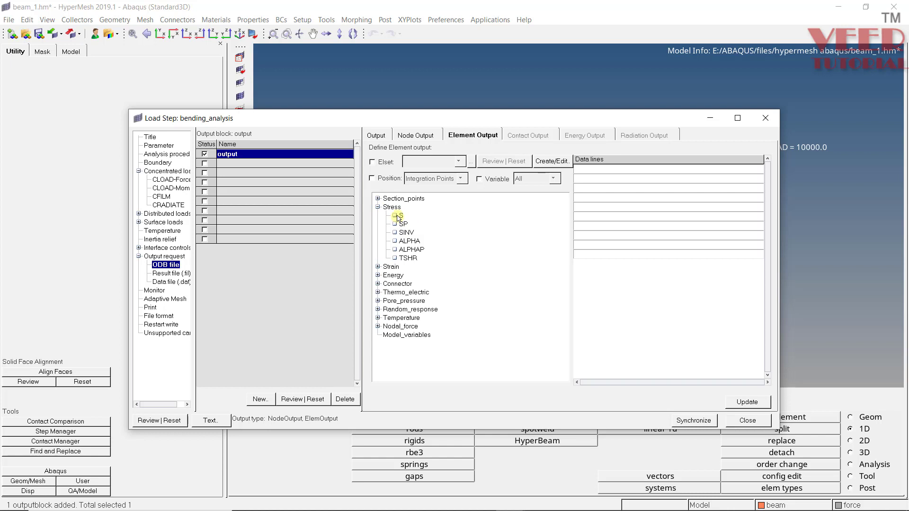
click(396, 216)
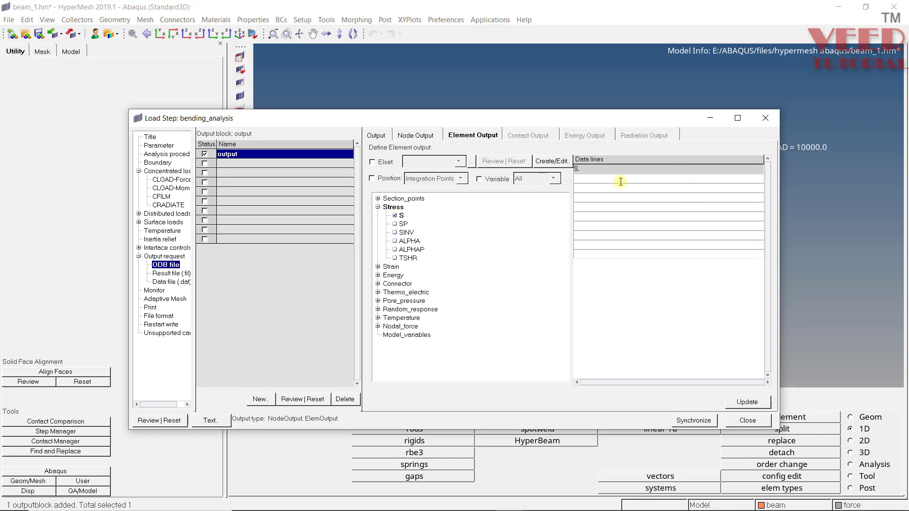
click(743, 407)
click(694, 421)
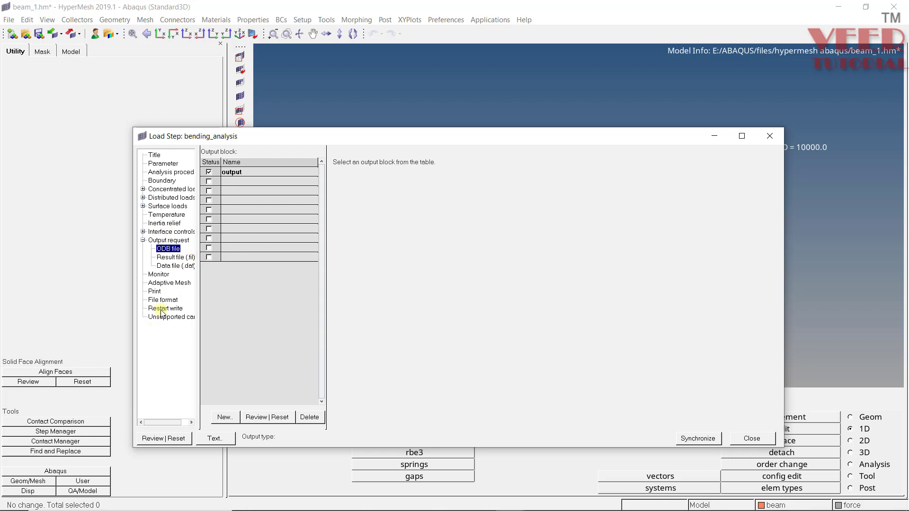
Close the Load Step editor and Step Manager, and show the Model browser tree
click(762, 438)
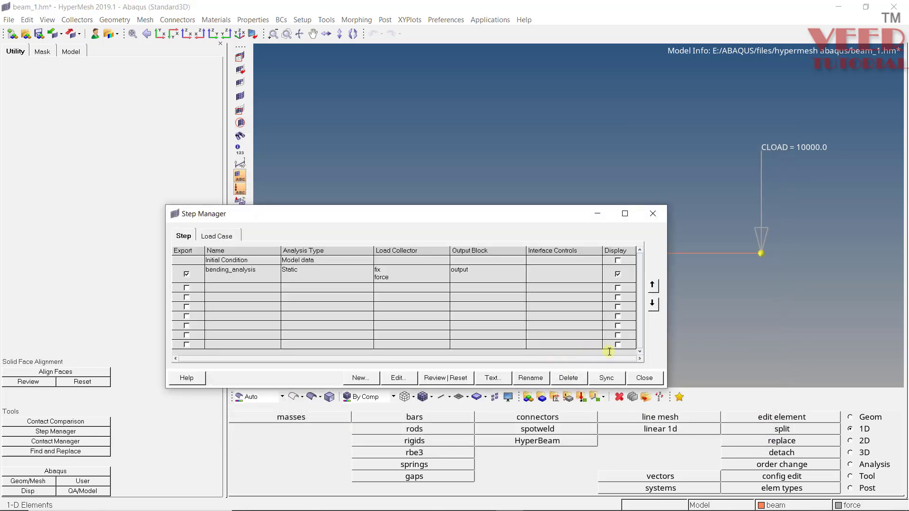
click(645, 378)
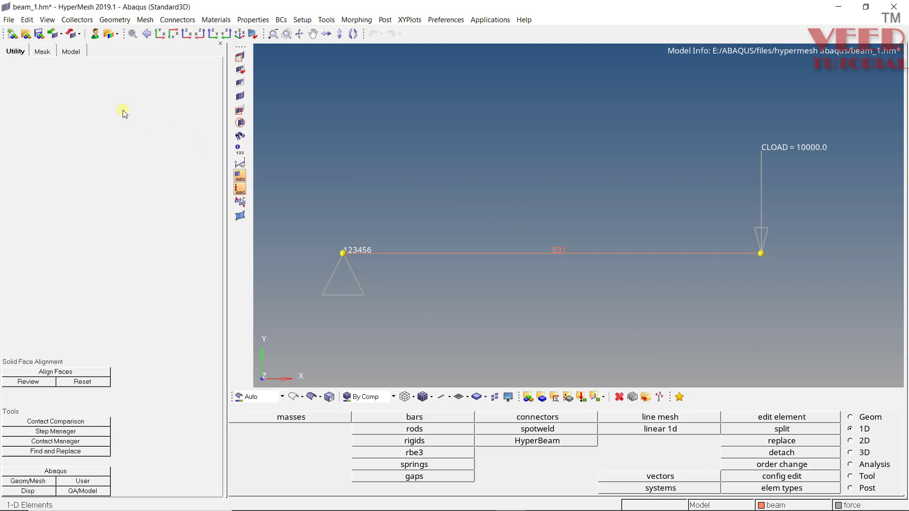
click(72, 52)
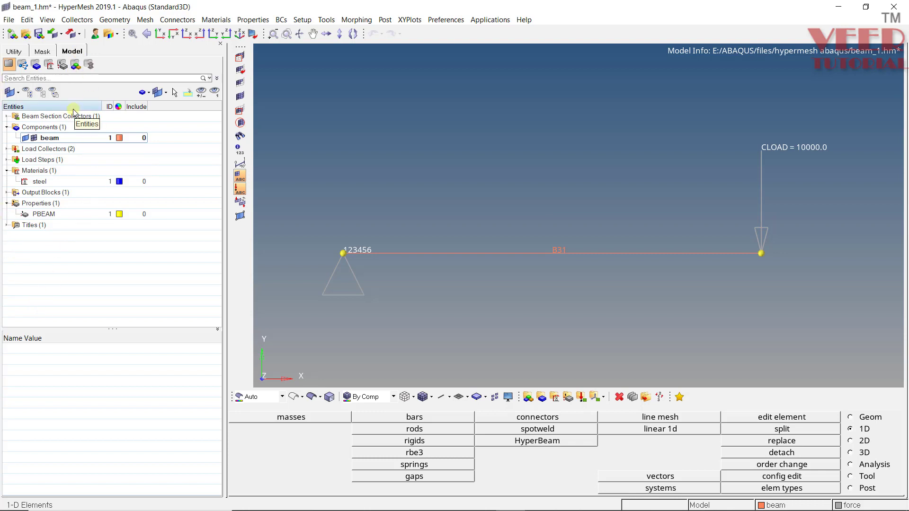
Expand Beam Section and Load Collectors, inspecting auto1, beam, fix and force properties
click(6, 116)
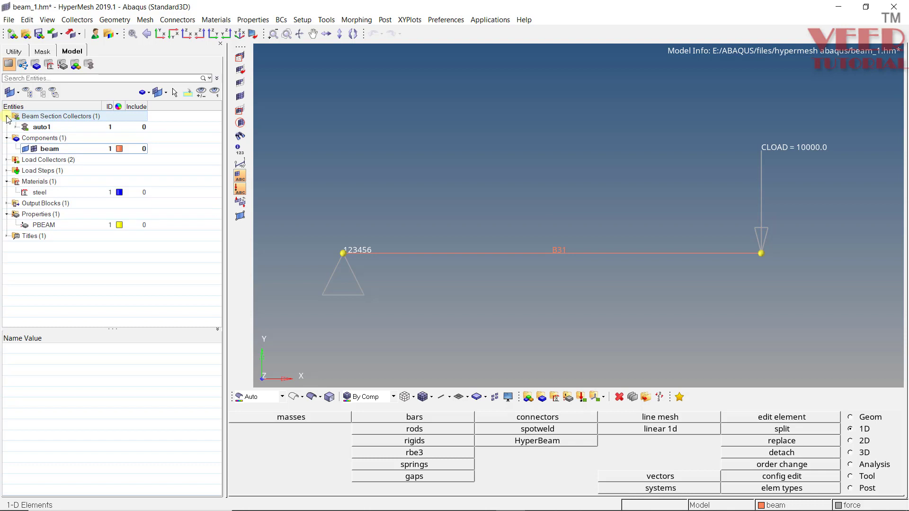
click(48, 127)
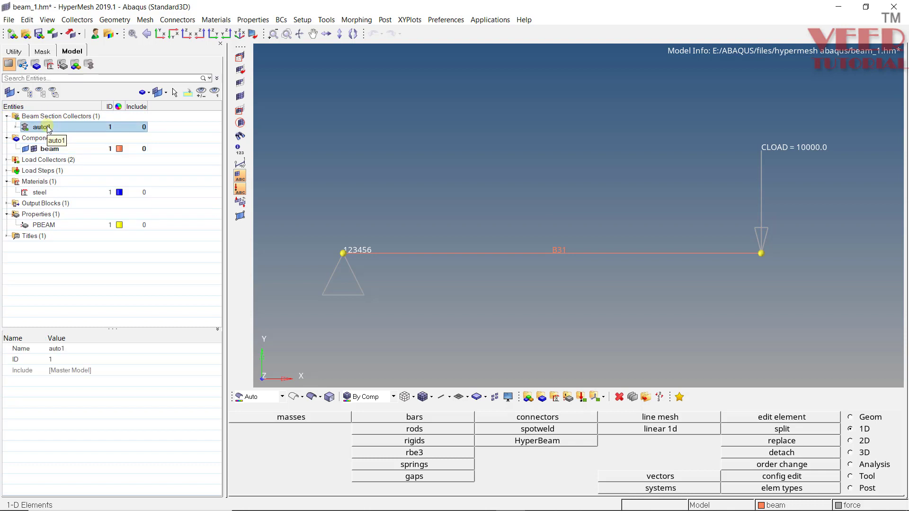
click(41, 149)
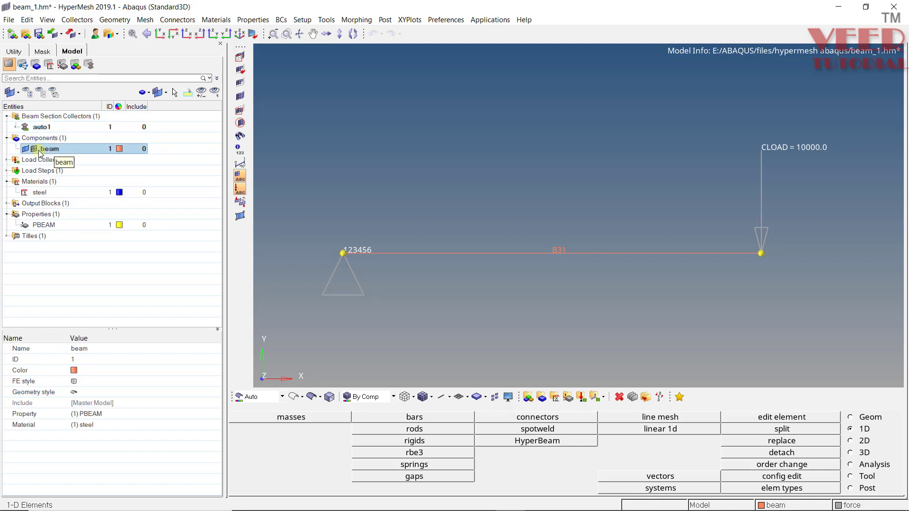
click(7, 161)
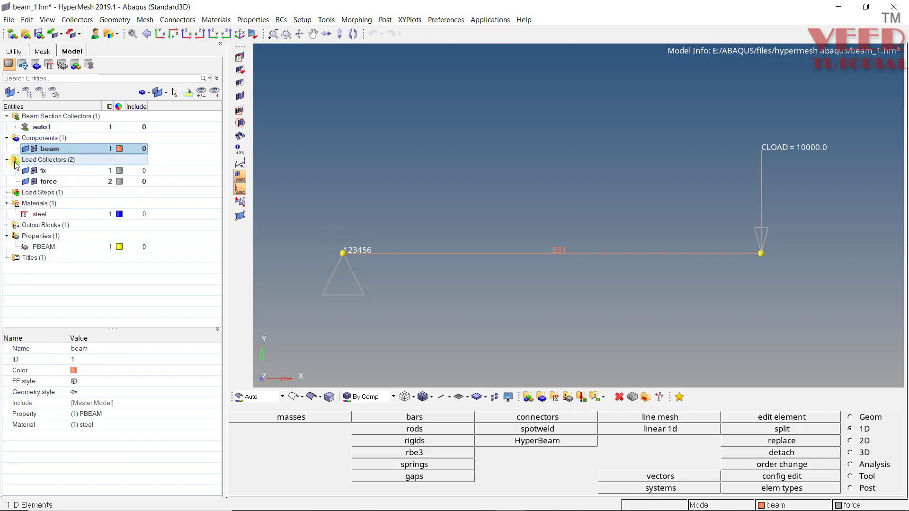
click(44, 161)
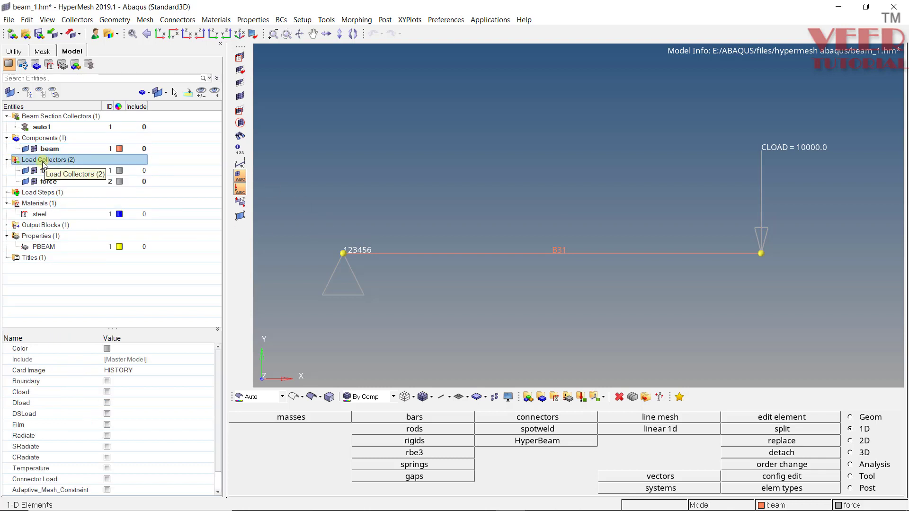
click(57, 173)
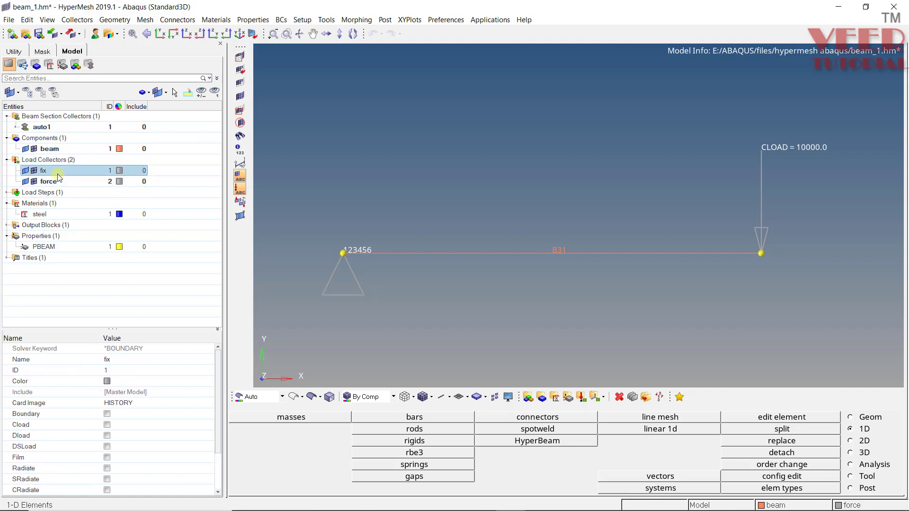
click(33, 171)
click(34, 171)
ctrl+click(52, 182)
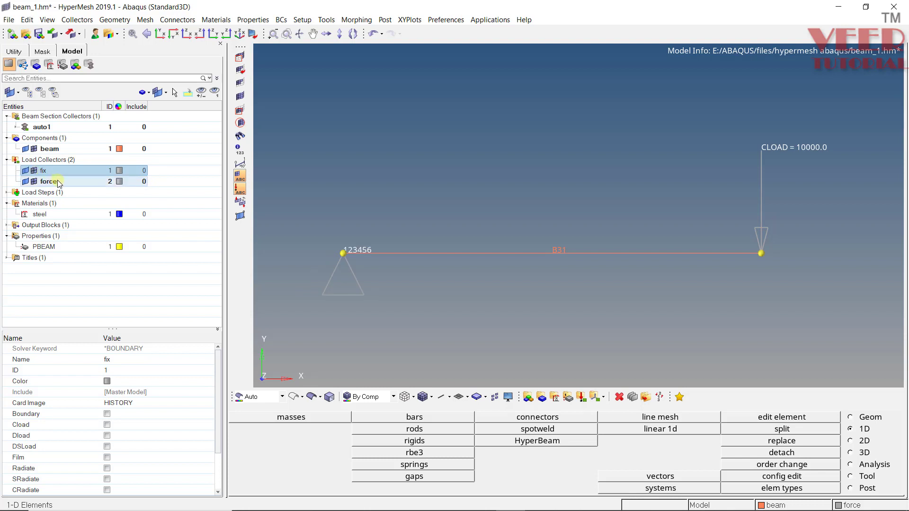
click(63, 184)
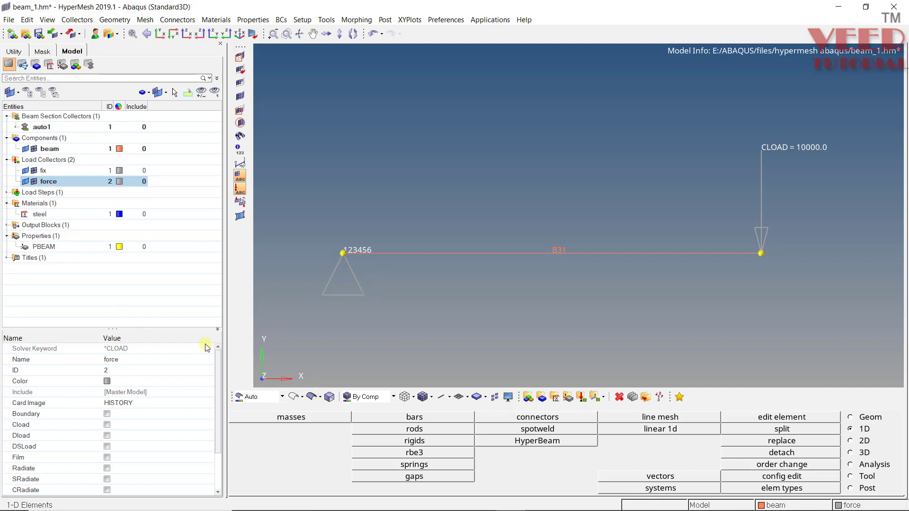
Change the fix load collector's card image from HISTORY to INITIAL_CONDITION and confirm
click(61, 173)
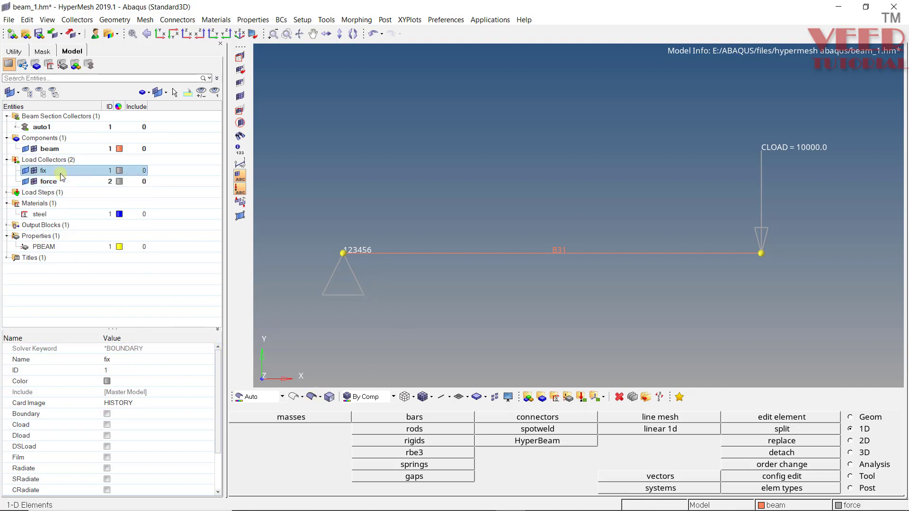
click(144, 403)
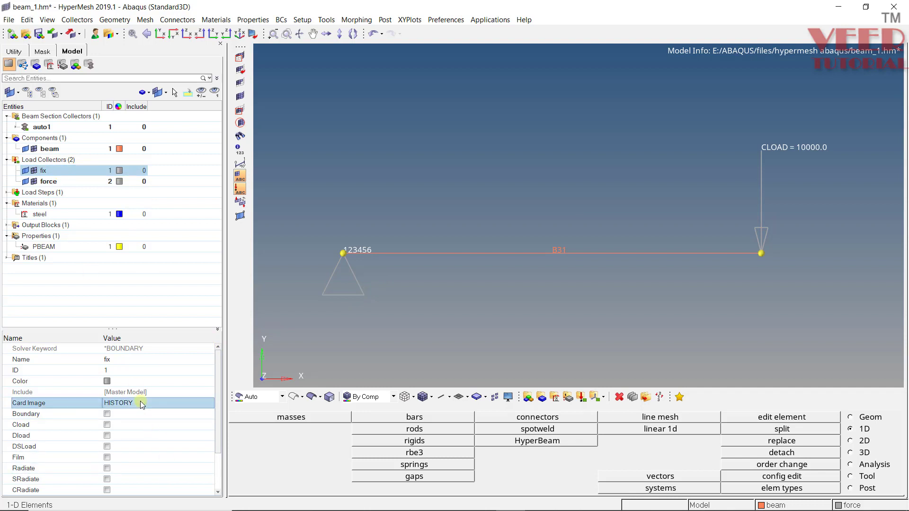
click(144, 403)
click(141, 420)
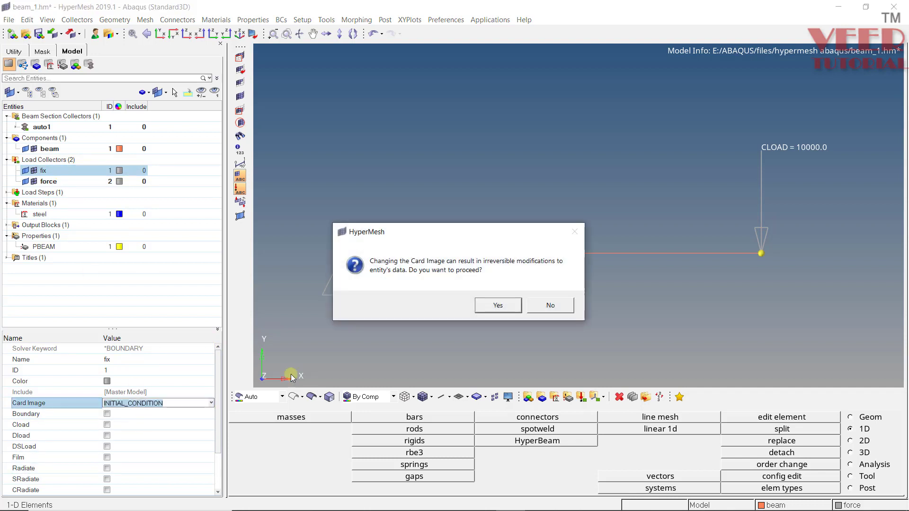
click(498, 305)
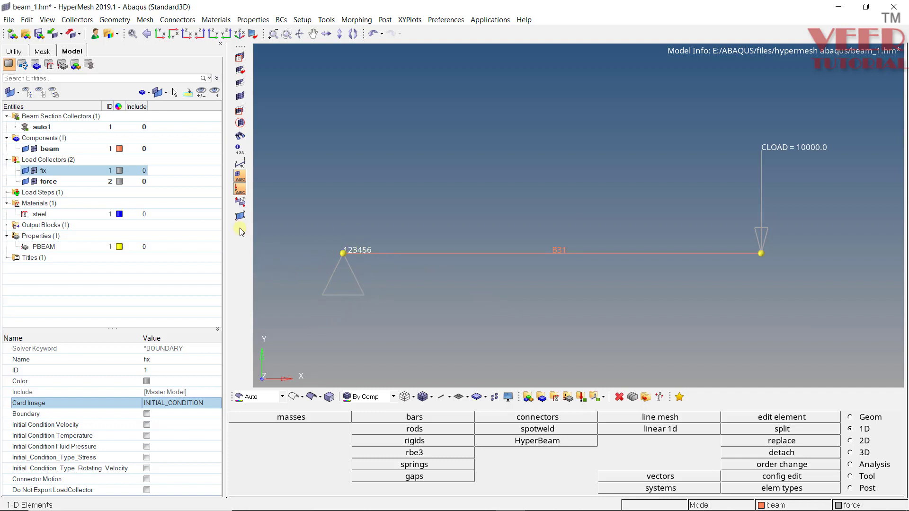
Review the force collector, bending_analysis load step and steel material properties
ctrl+click(64, 182)
click(64, 182)
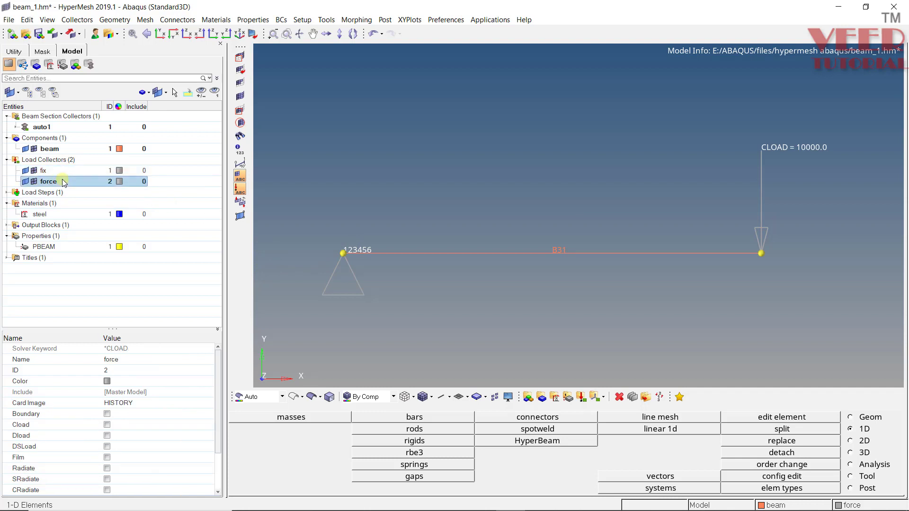
double_click(56, 192)
click(61, 203)
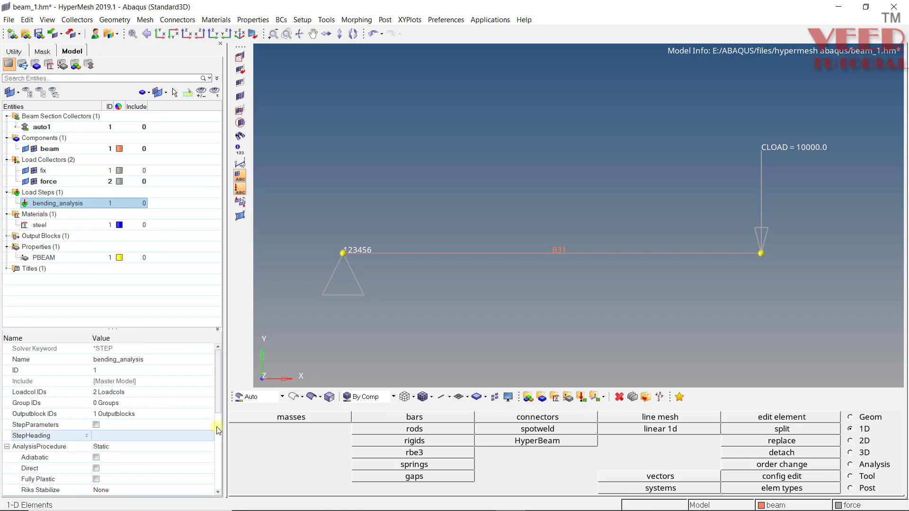
drag(215, 397, 220, 450)
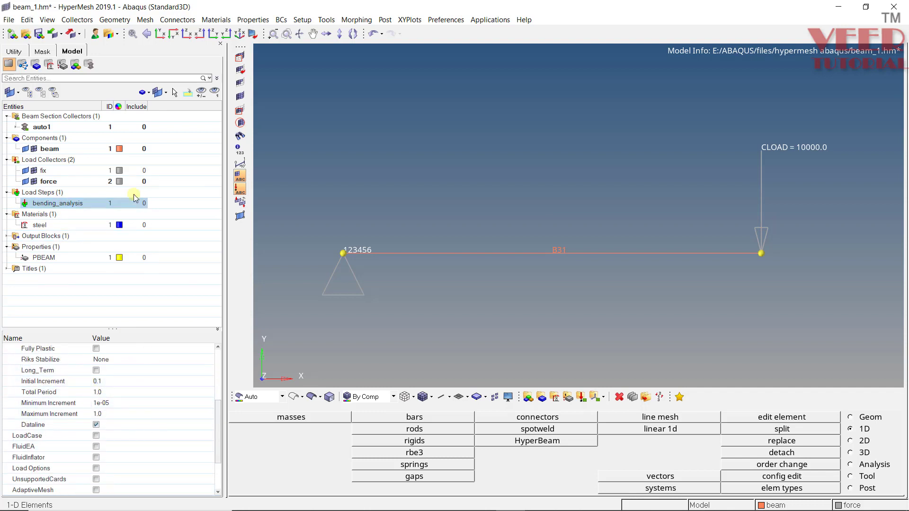
double_click(33, 225)
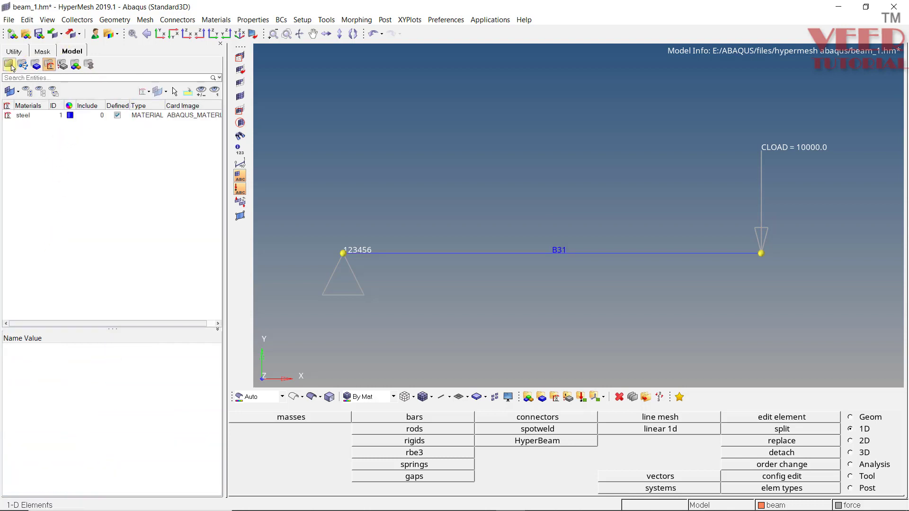
click(12, 68)
click(50, 225)
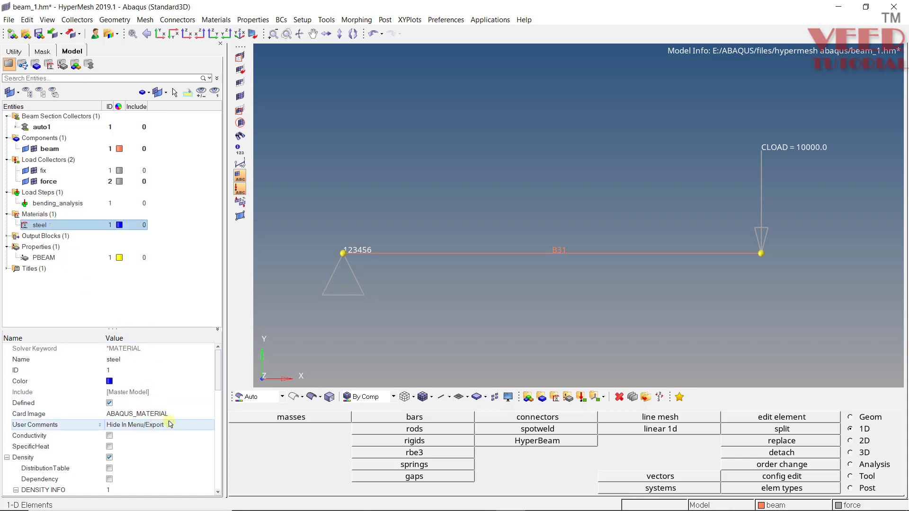
Check the output block under Output Blocks, then inspect the PBEAM beam section properties
mouse_move(216, 381)
mouse_down()
mouse_move(216, 444)
mouse_move(217, 393)
mouse_up()
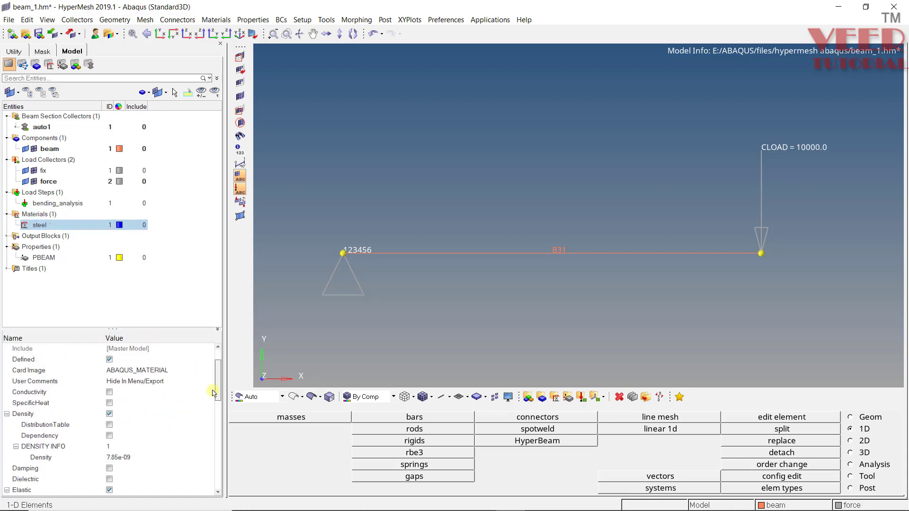
click(7, 235)
click(43, 247)
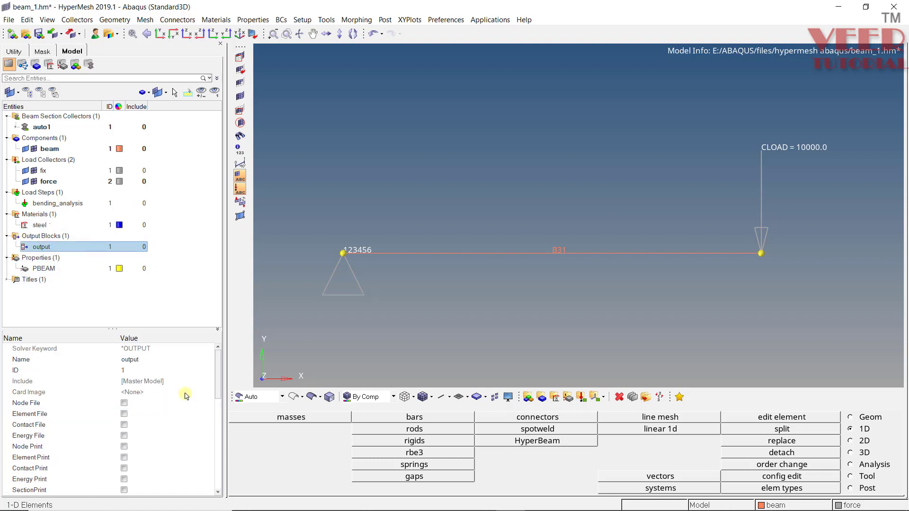
drag(216, 389, 218, 364)
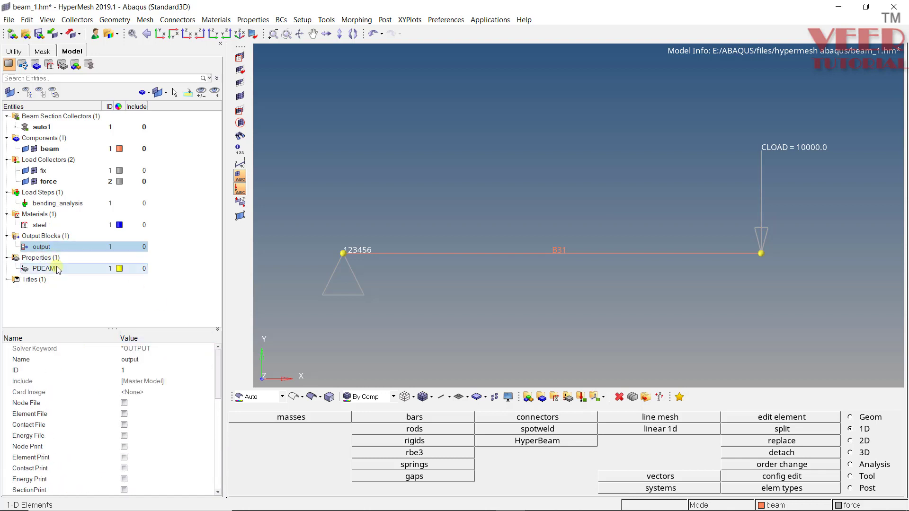
click(59, 269)
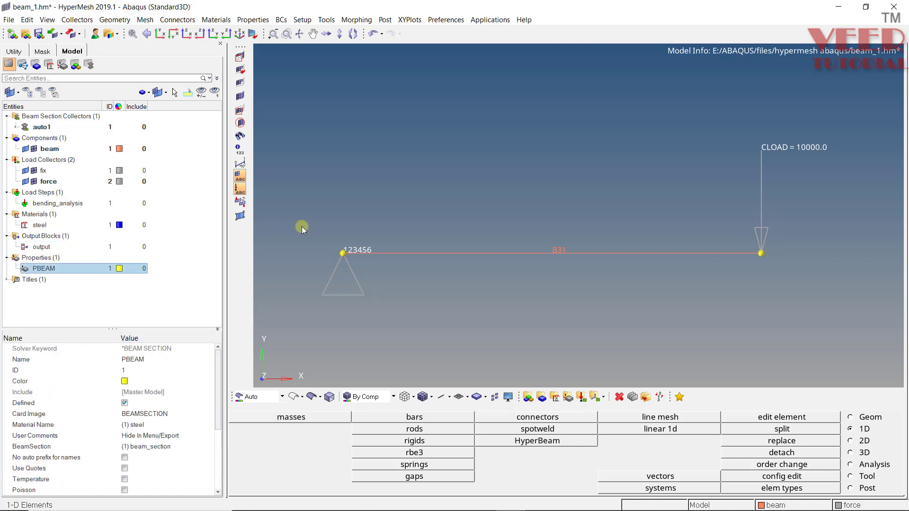
Save the model as beam_2.hm, changing the name from beam_1
click(8, 20)
click(27, 73)
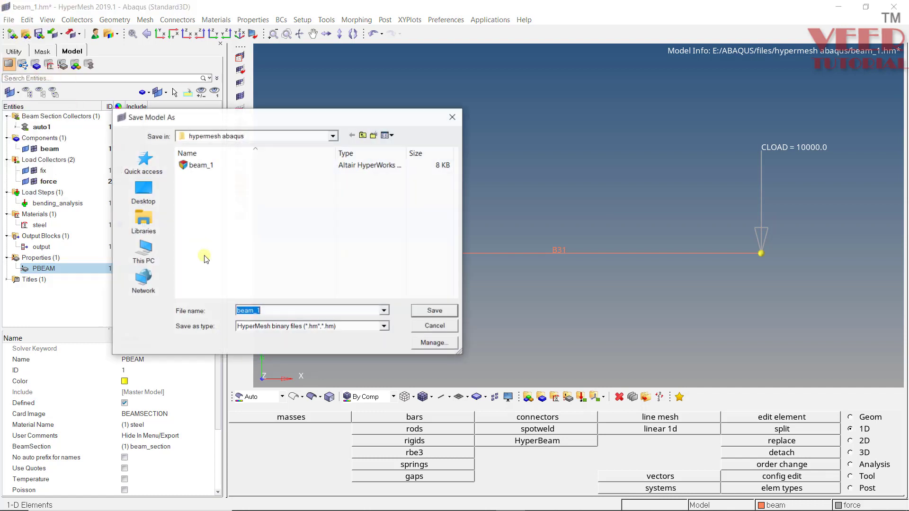
click(273, 311)
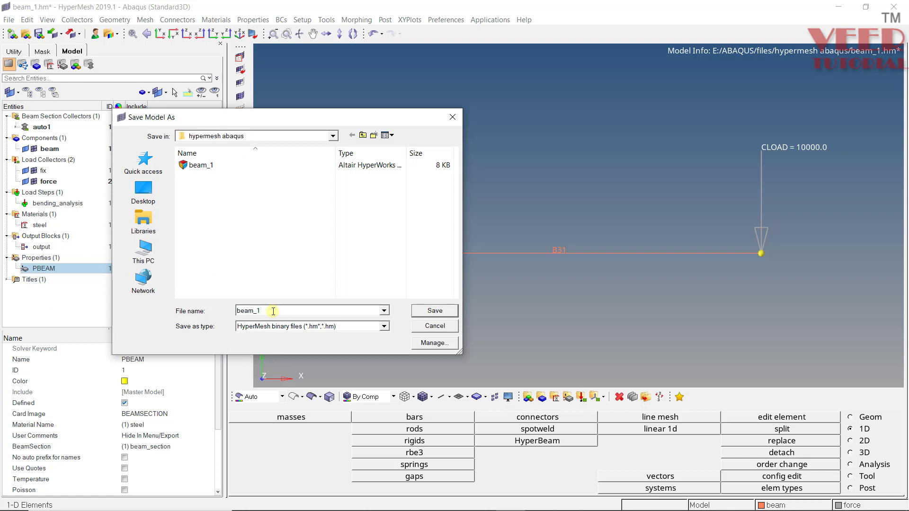
key(BackSpace)
text(2)
key(Return)
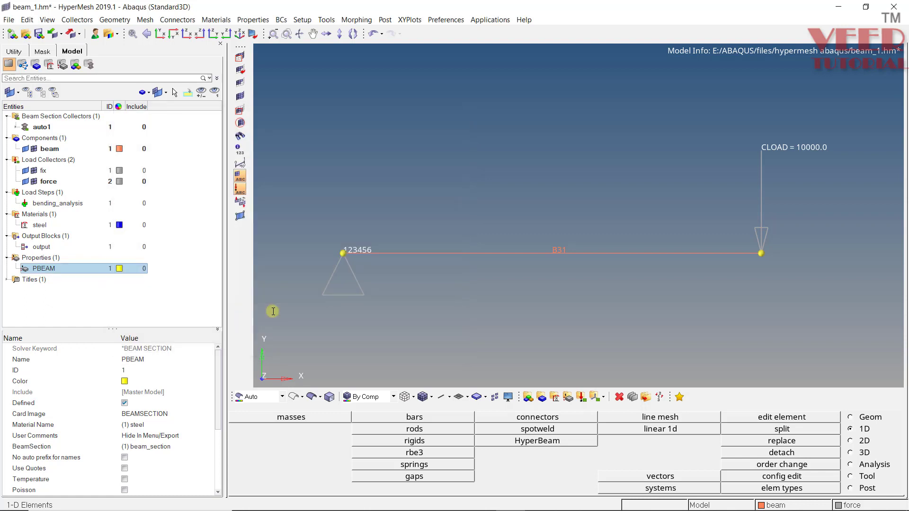
Run the Abaqus Model Checker on the beam model and let it finish without issues
click(326, 20)
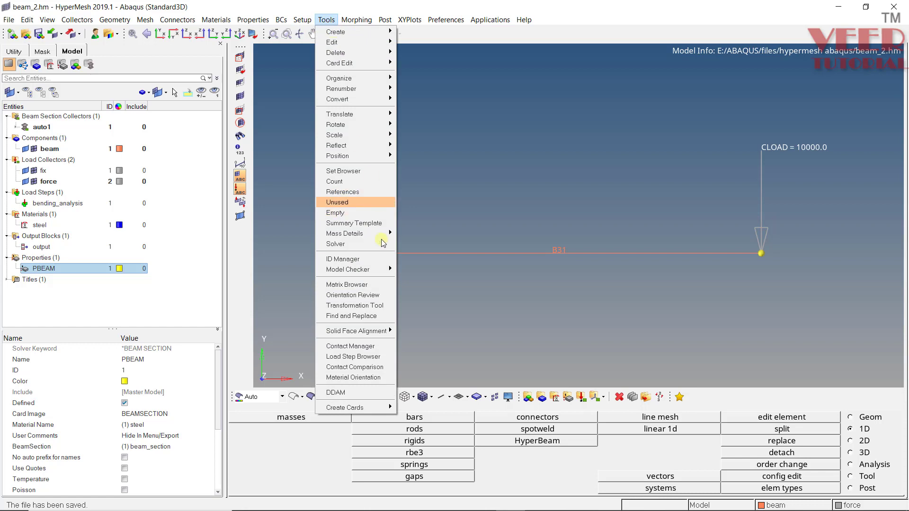
mouse_move(382, 271)
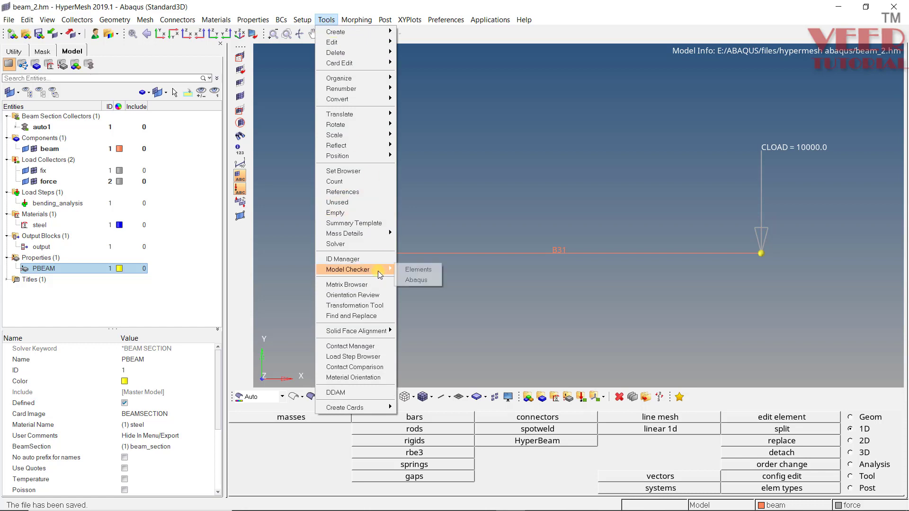
click(416, 281)
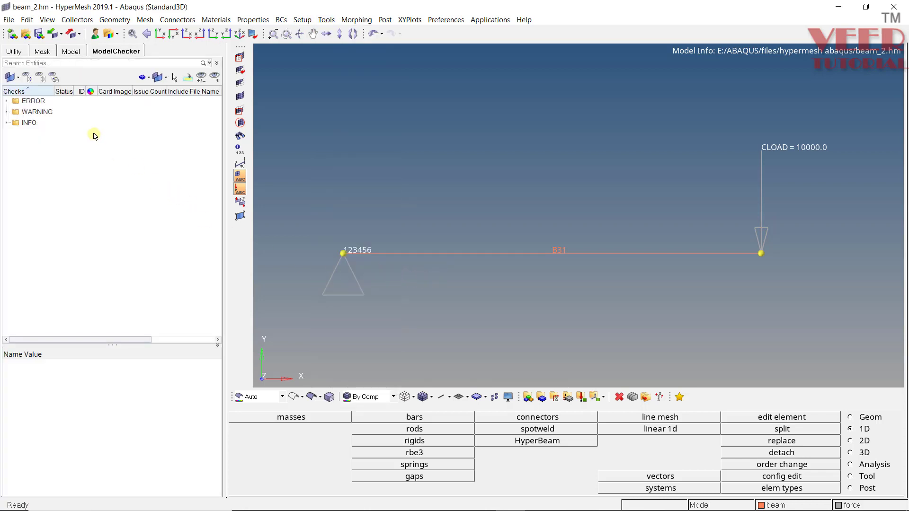
right_click(95, 136)
click(122, 169)
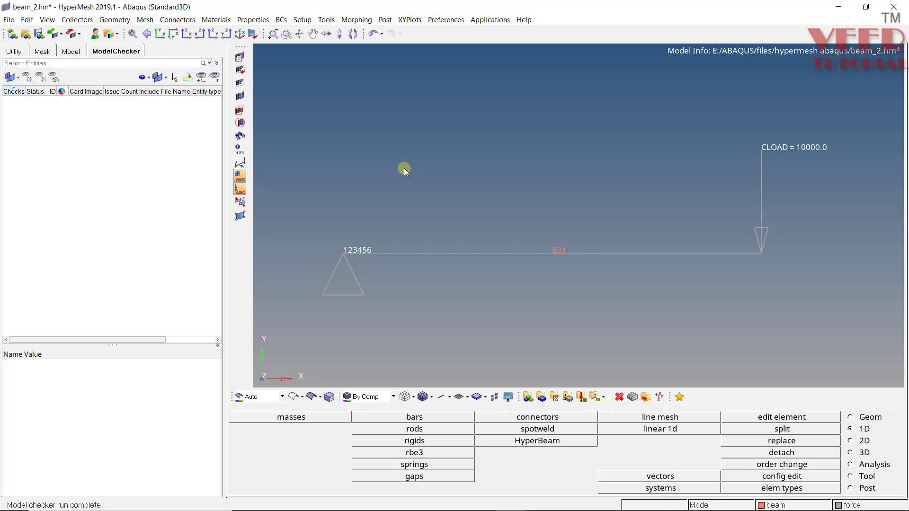
click(69, 37)
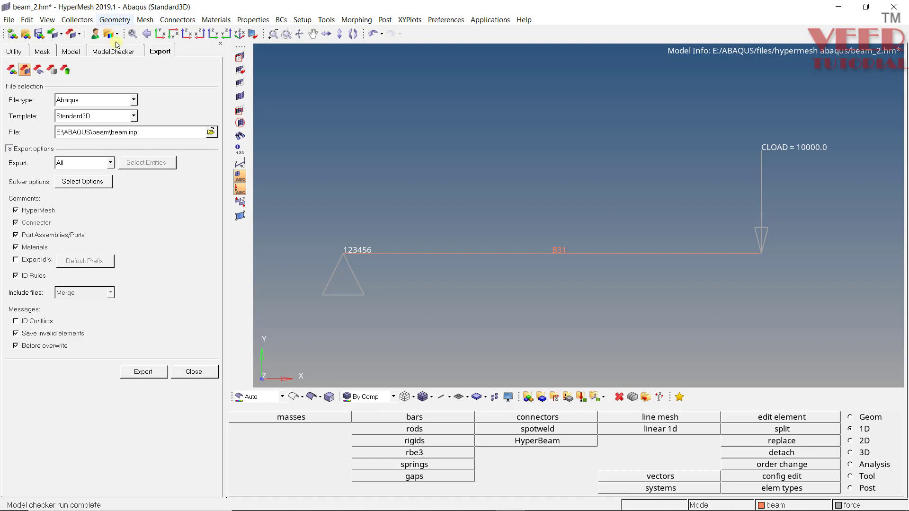
Keep file type Abaqus with template Standard3D and set the output file to beam_bending.inp
click(82, 102)
click(75, 100)
click(97, 122)
click(96, 125)
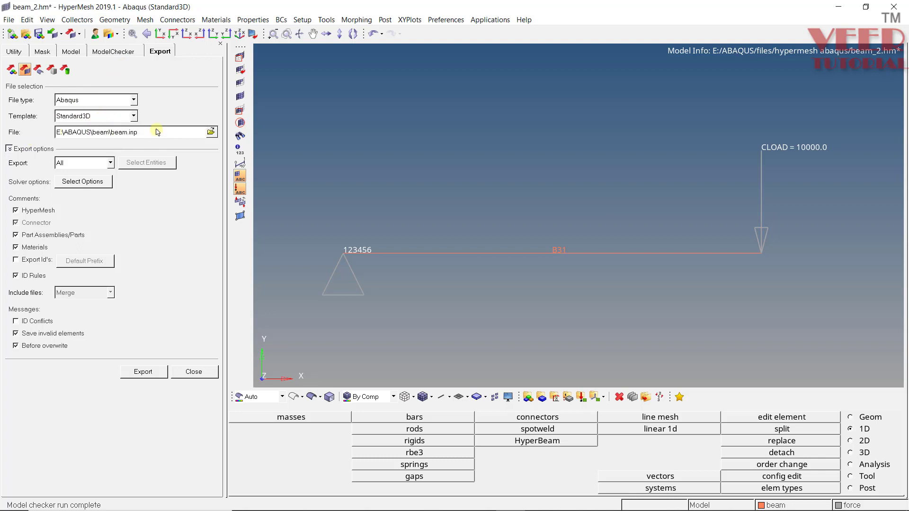
click(211, 132)
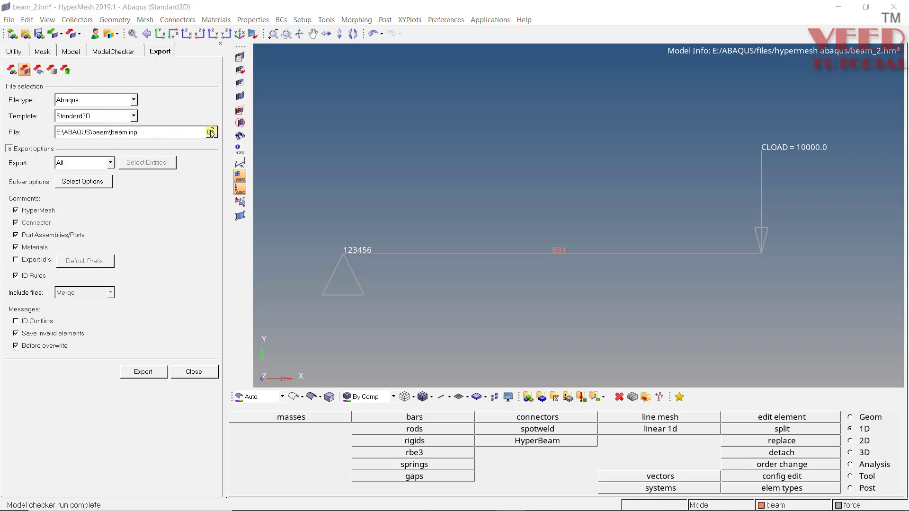
click(274, 312)
text(beam)
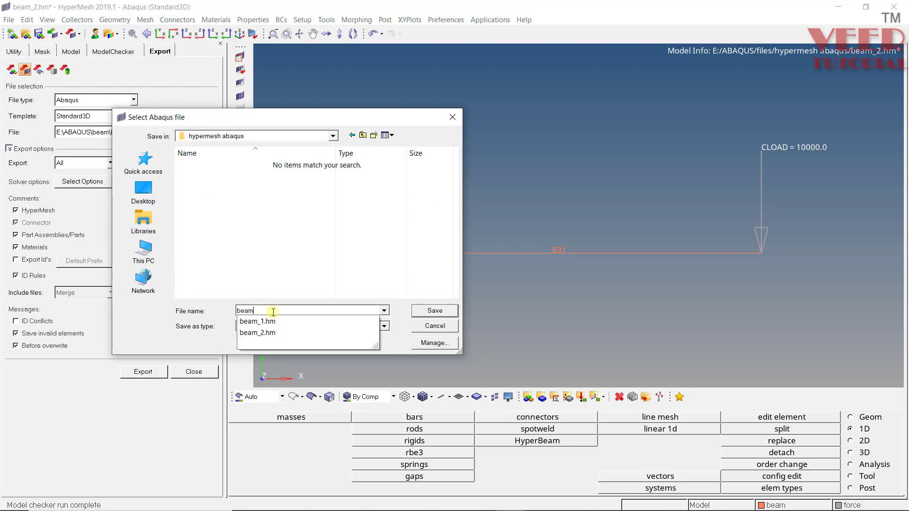
text(_be)
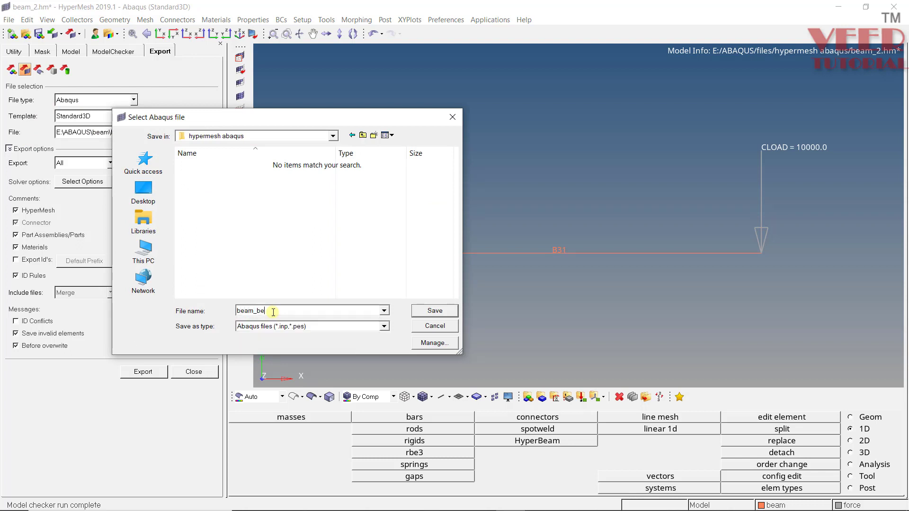
text(nding)
click(434, 310)
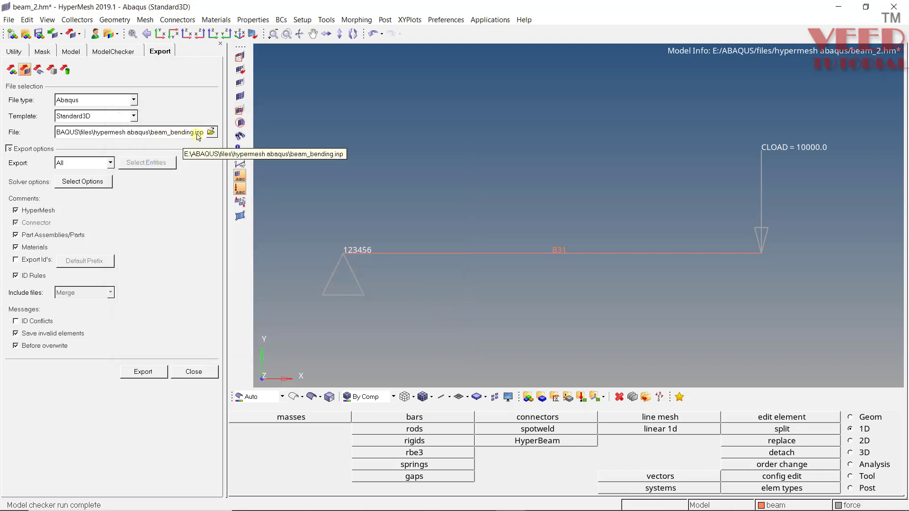
Keep Export set to All and write the Abaqus input file
click(72, 164)
click(73, 164)
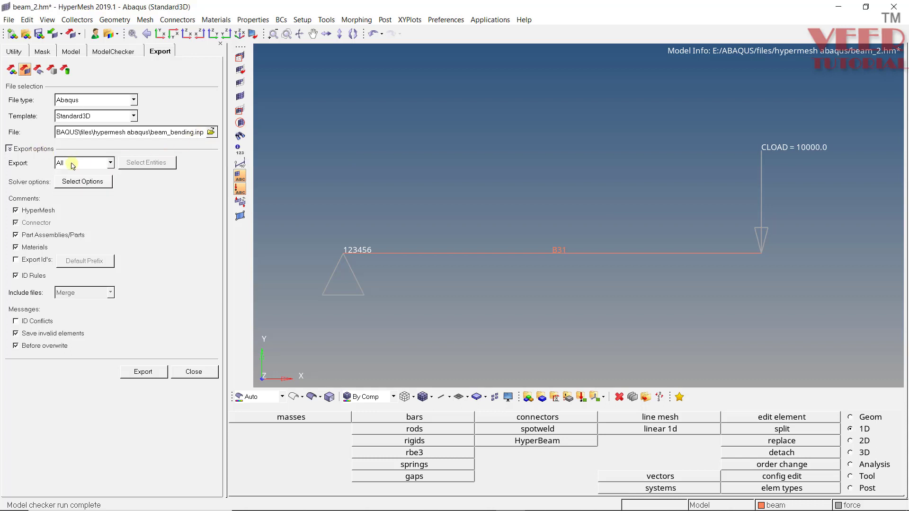
click(141, 374)
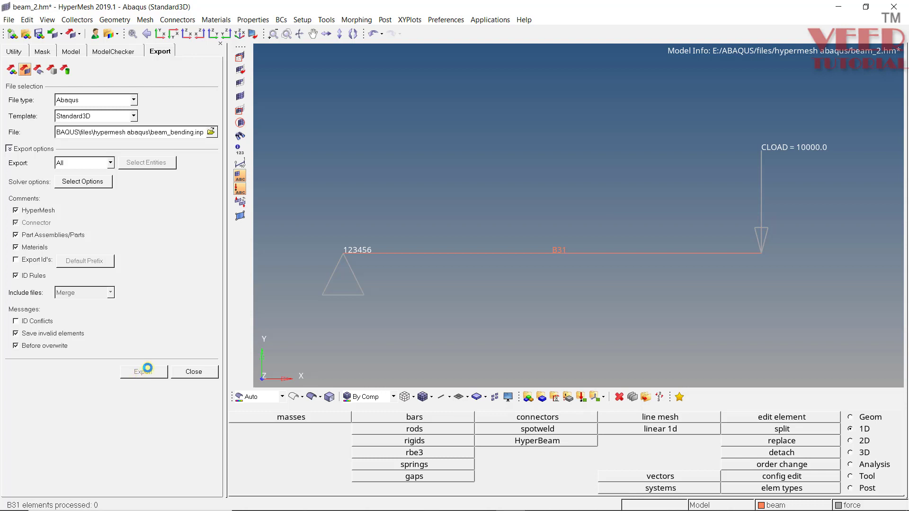